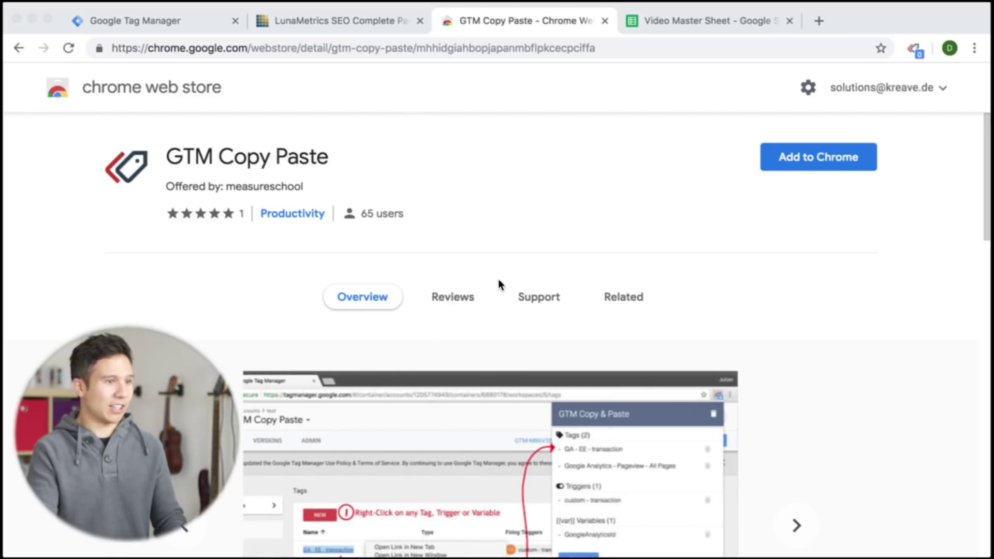
Browse the GTM Copy Paste user reviews, then view its empty Support section
left_click(455, 301)
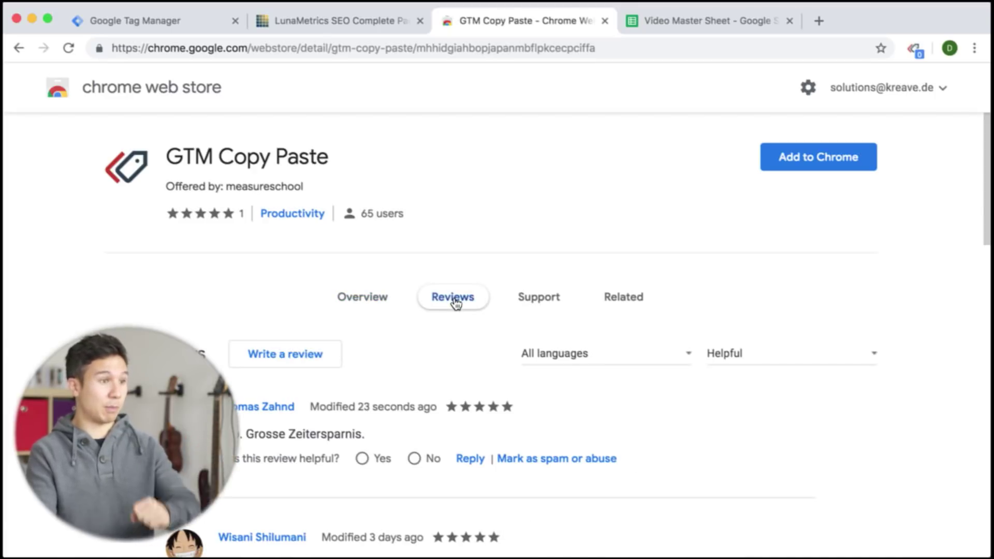
scroll(497, 310, "down", 3)
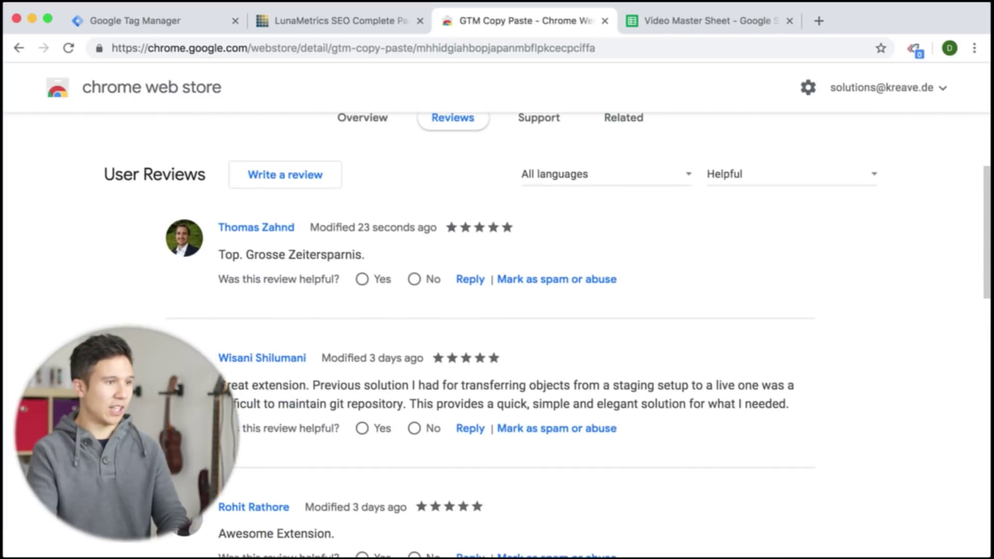
scroll(497, 335, "down", 2)
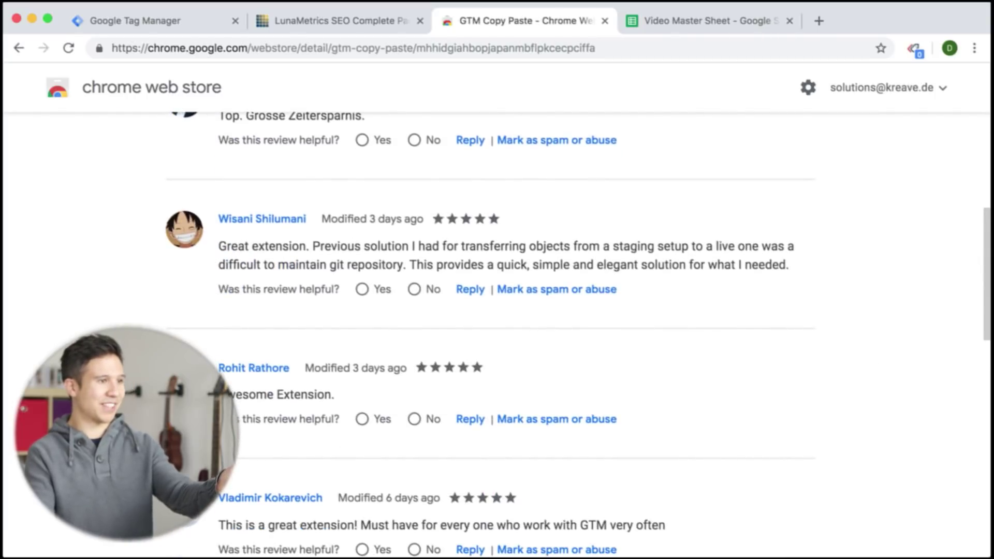
scroll(497, 334, "down", 1)
scroll(497, 333, "down", 1)
scroll(497, 334, "down", 1)
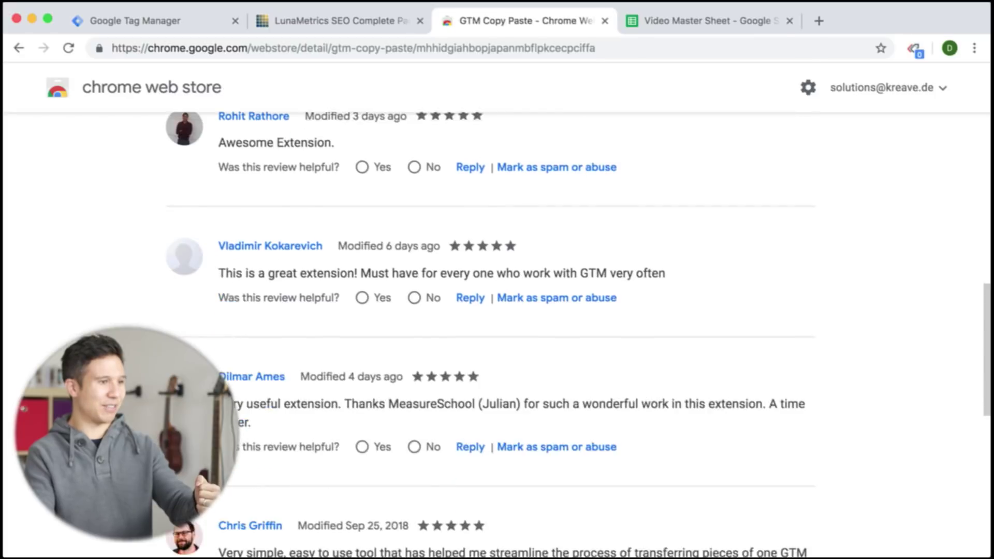
scroll(496, 334, "down", 1)
scroll(497, 334, "down", 1)
scroll(497, 334, "down", 3)
scroll(497, 334, "up", 6)
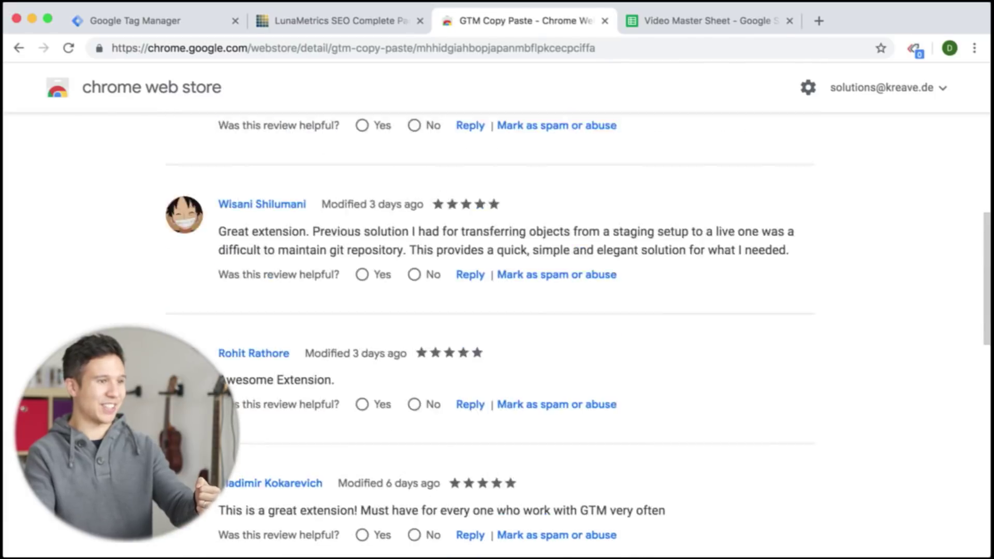
scroll(497, 334, "up", 5)
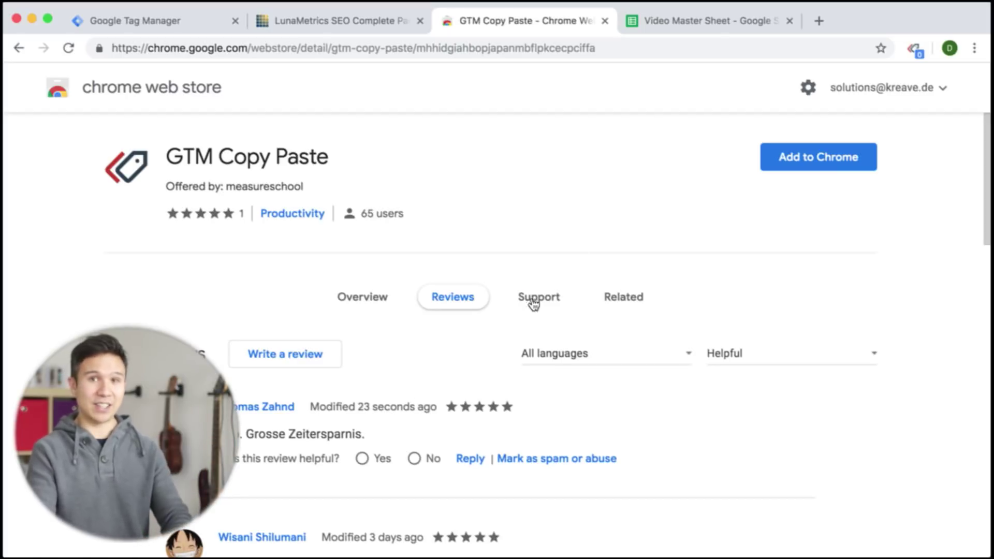
left_click(548, 302)
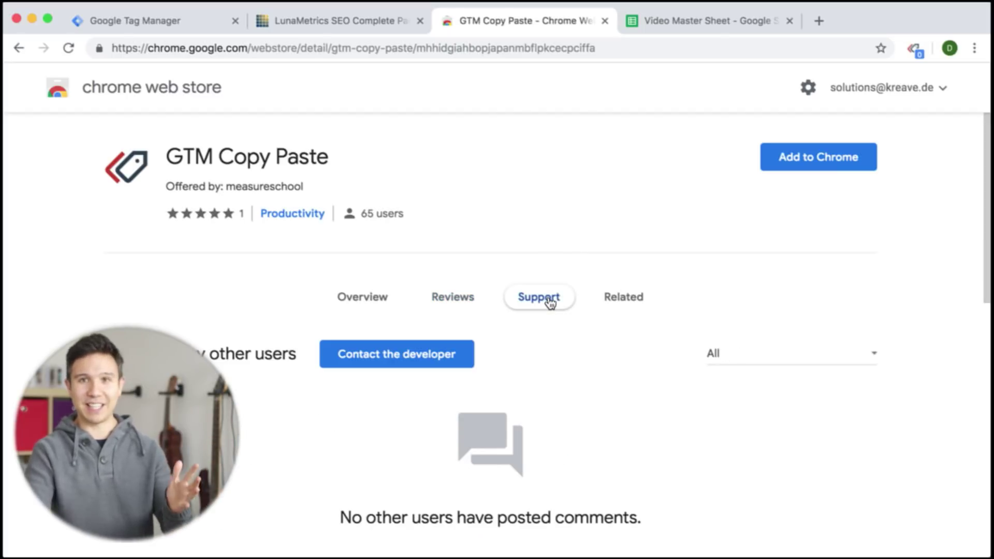
Return the GTM Copy Paste listing to Overview and browse the screenshot carousel
left_click(377, 299)
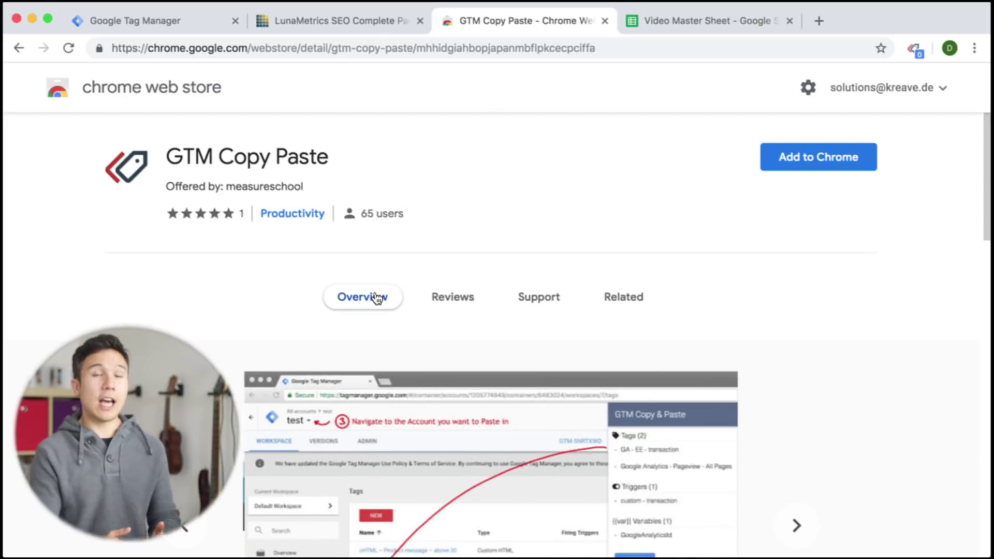
Check Chrome's active profile, close the list, and switch to the Google Tag Manager tab
left_click(953, 50)
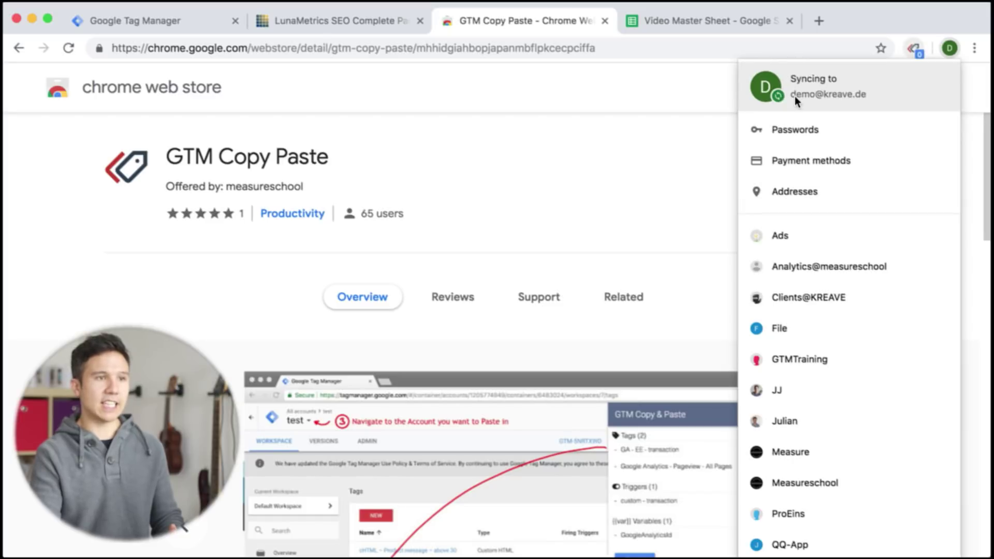
left_click(689, 98)
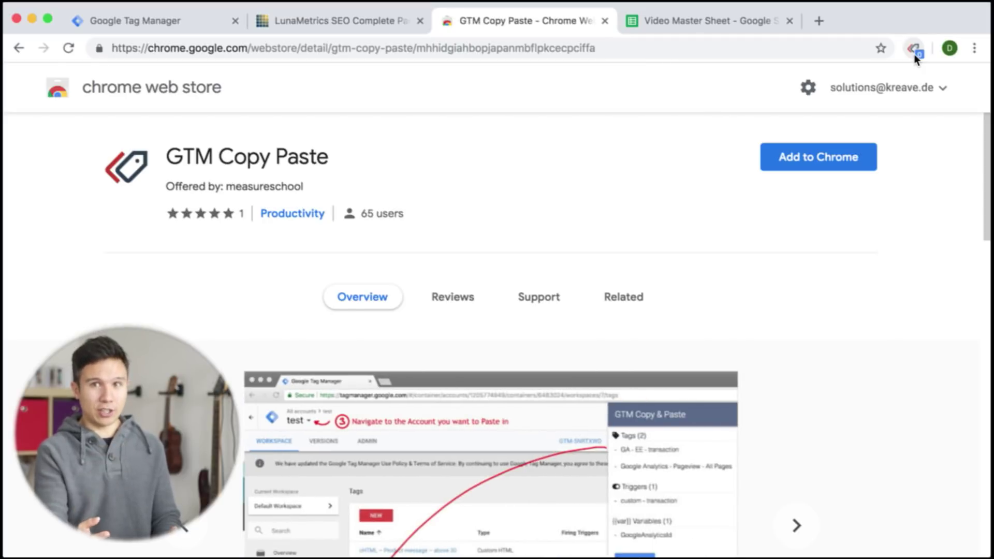
left_click(99, 19)
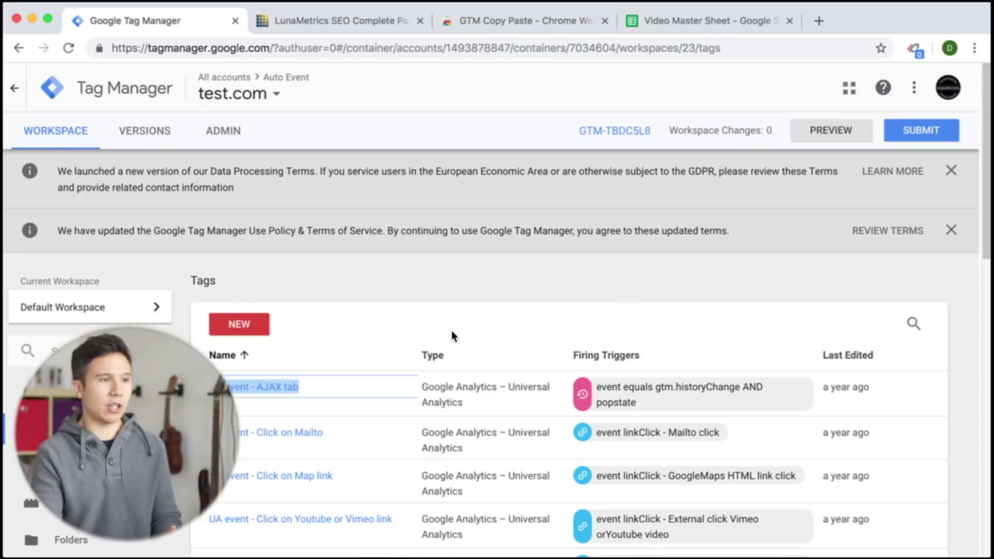
Open the Google account list from the avatar to switch to Demo Account
left_click(948, 88)
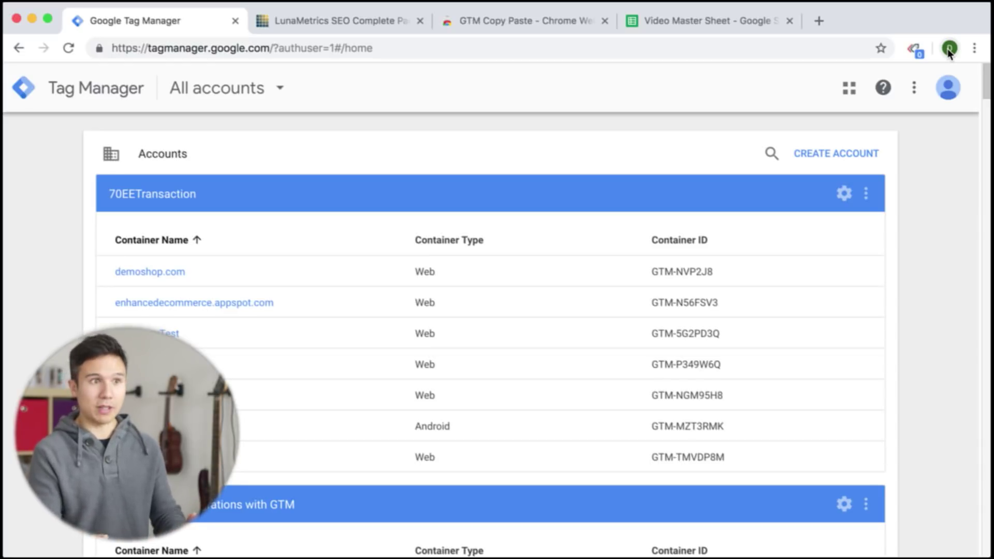
Sign GTM Copy Paste in with Demo Account and open the demoshop.com container
left_click(915, 49)
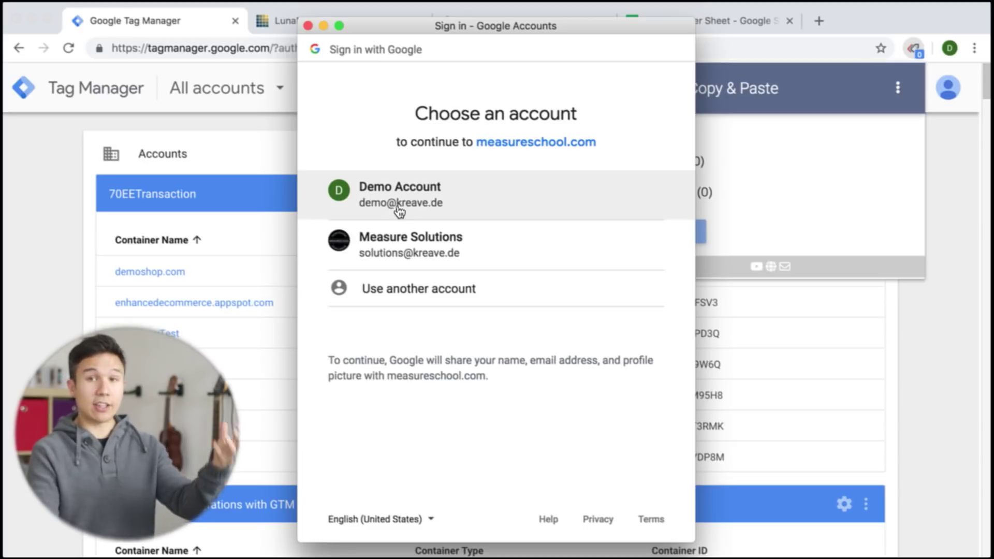
left_click(396, 207)
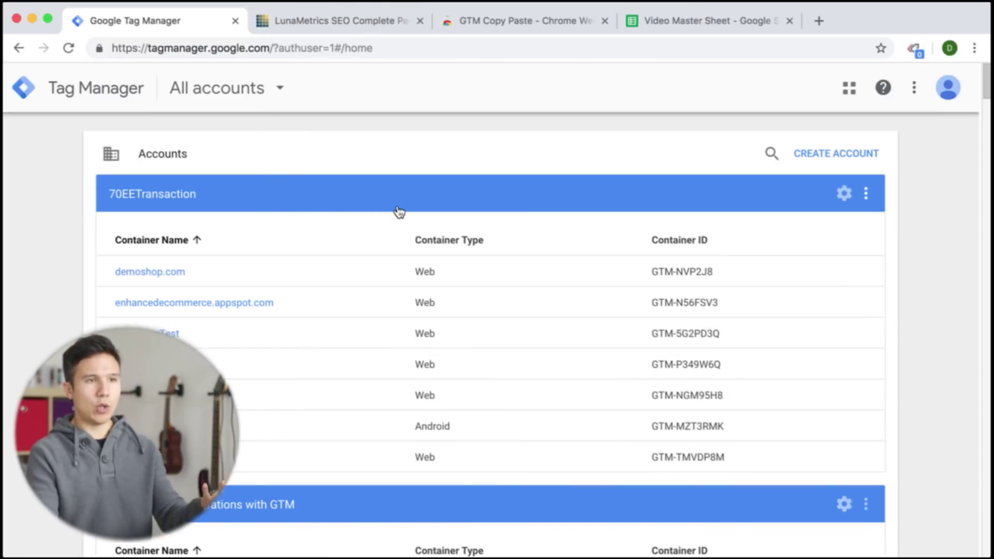
left_click(163, 281)
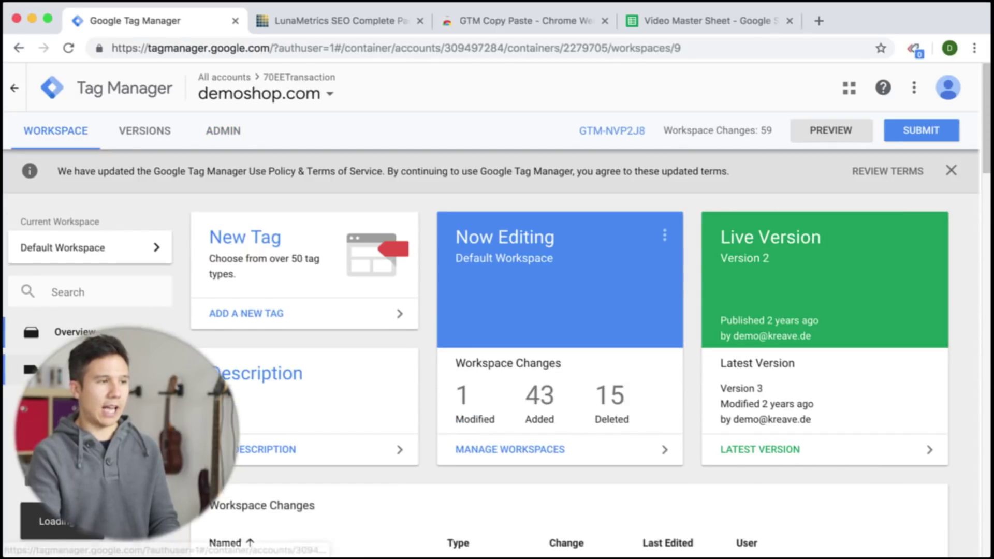
Copy the AdWords - Dynamic Phone replacement tag into the extension, then switch to Measure Solutions
left_click(71, 370)
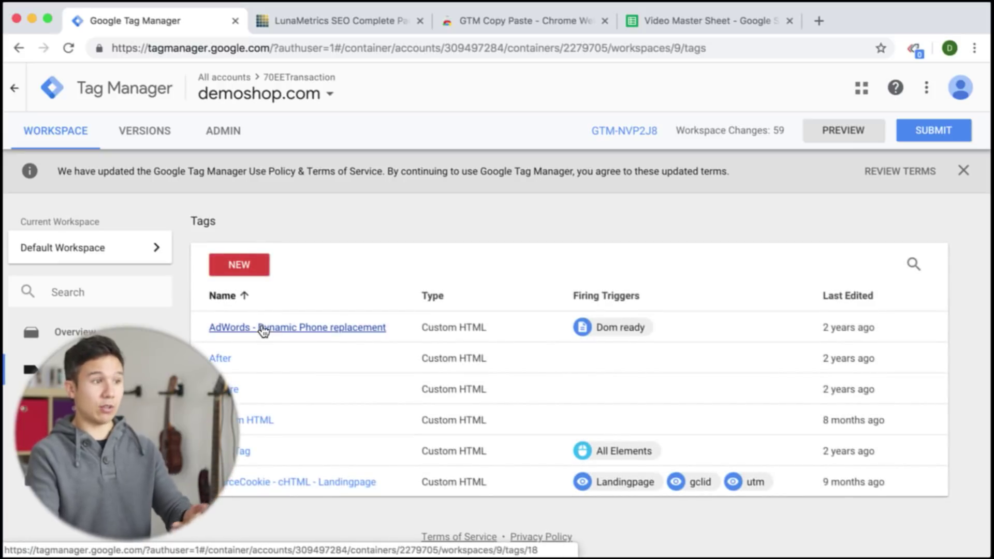
right_click(263, 330)
left_click(289, 465)
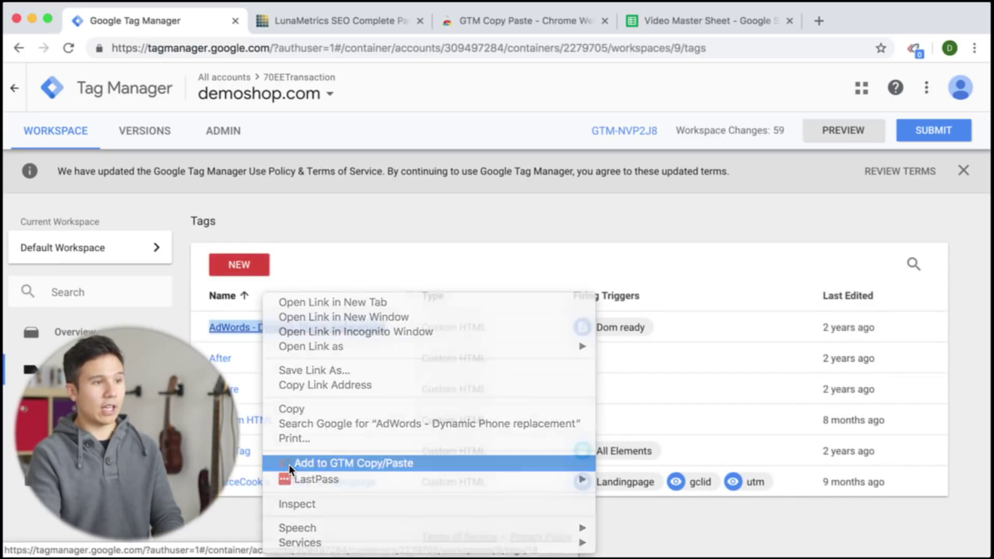
left_click(916, 52)
left_click(483, 102)
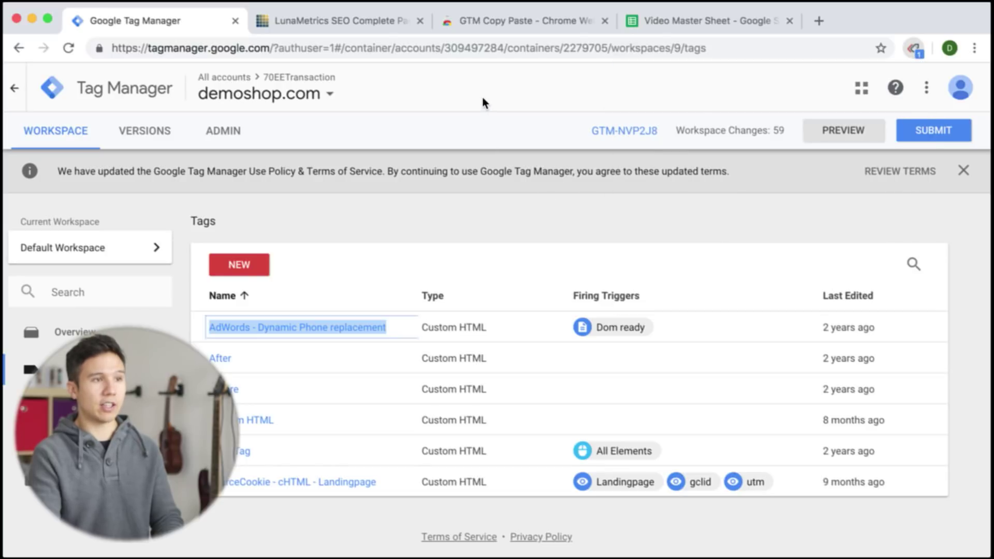
left_click(963, 89)
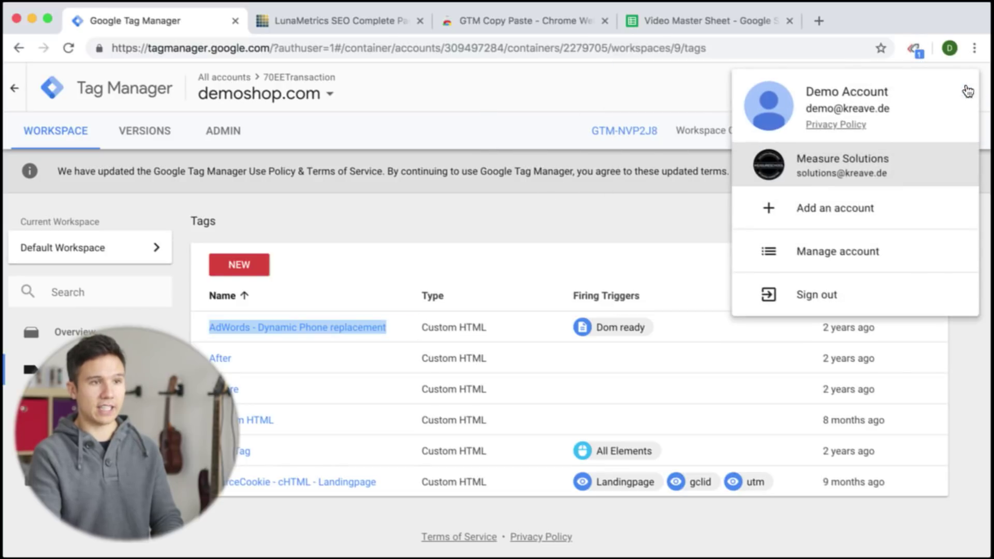
left_click(848, 168)
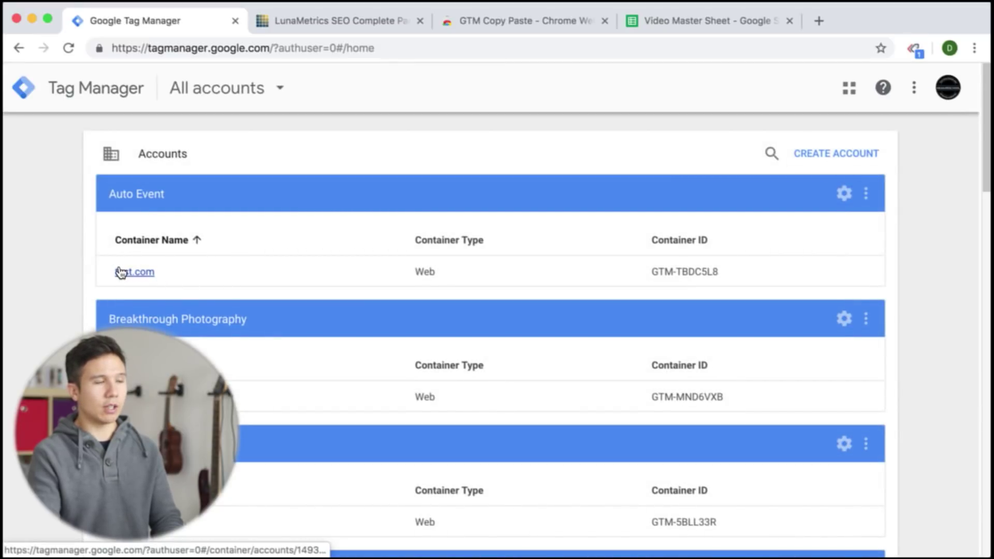
Try pasting the AdWords tag into test.com, then log the extension out after the authorization error
left_click(120, 272)
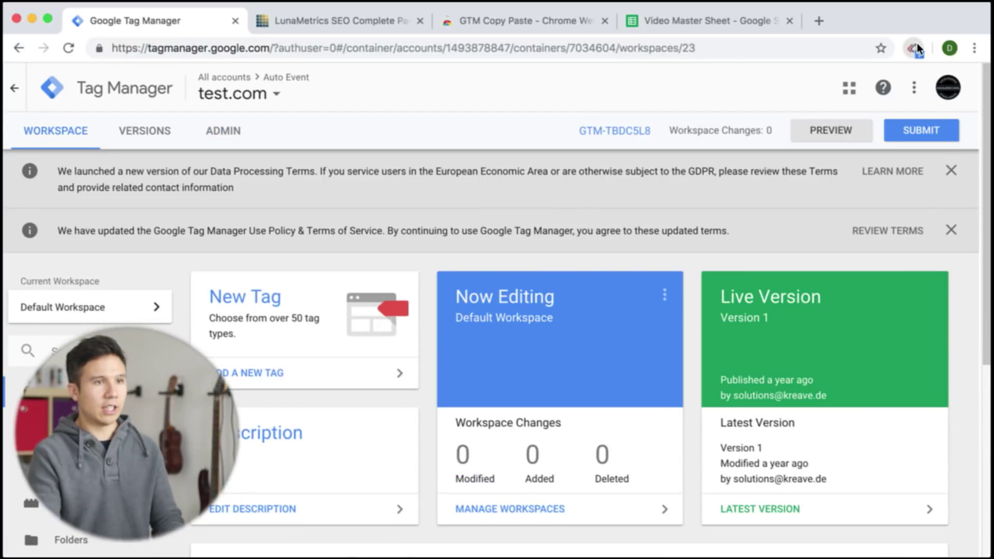
left_click(917, 46)
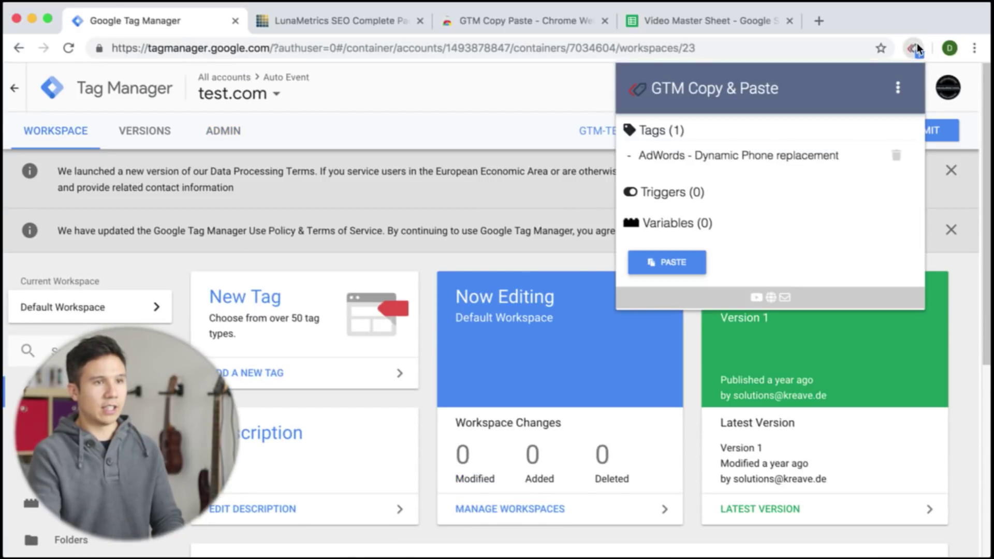
left_click(680, 270)
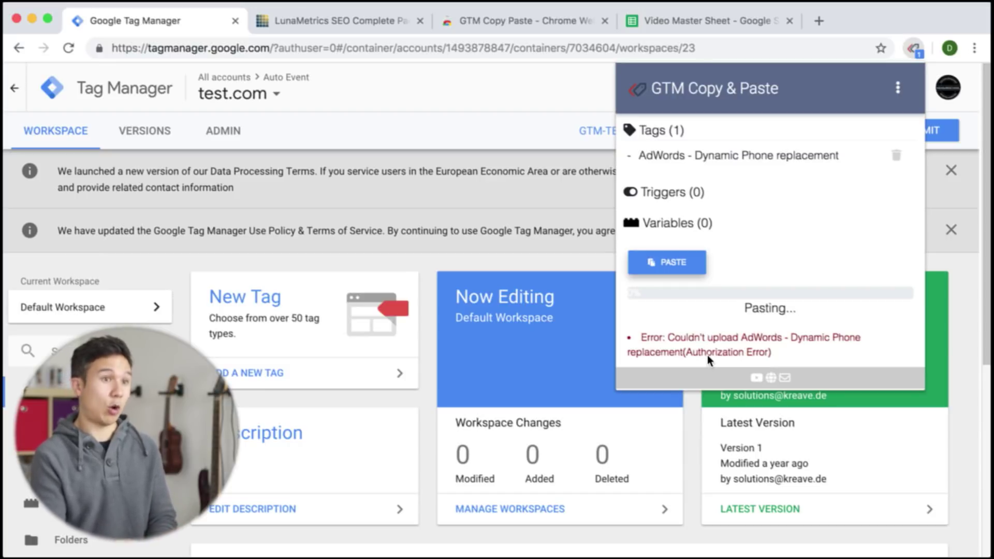
left_click(899, 89)
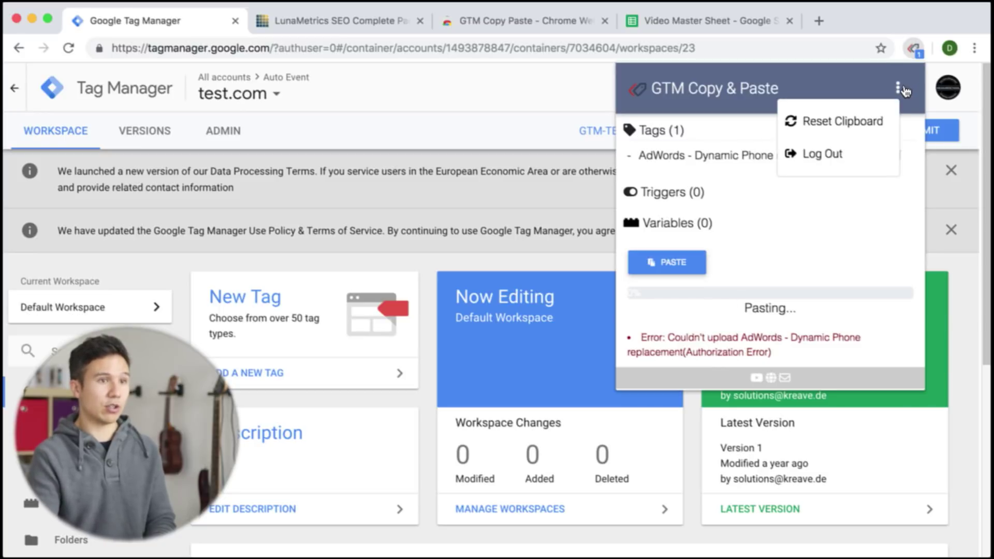
left_click(839, 156)
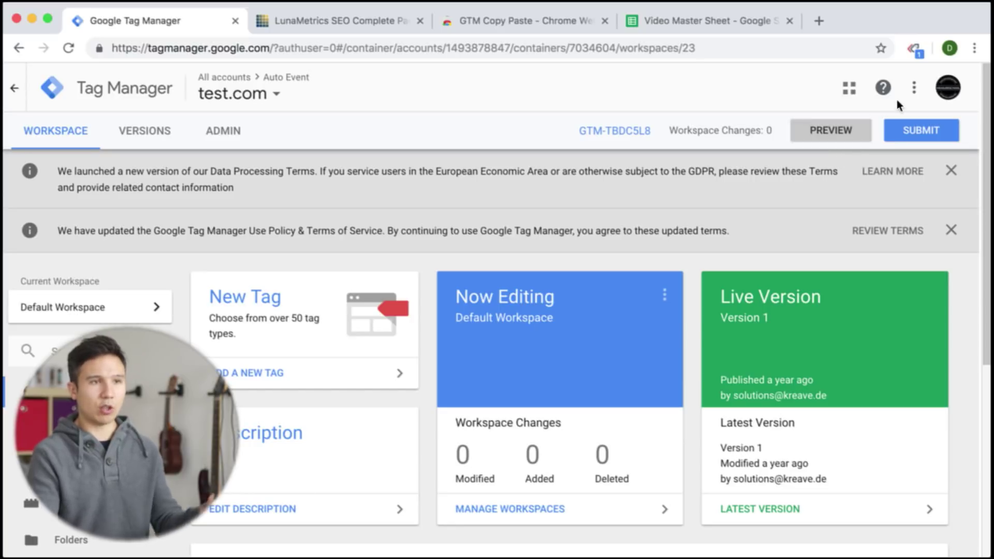
Sign the extension in with Measure Solutions, grant Tag Manager access, and reopen it showing Tags (1)
left_click(917, 49)
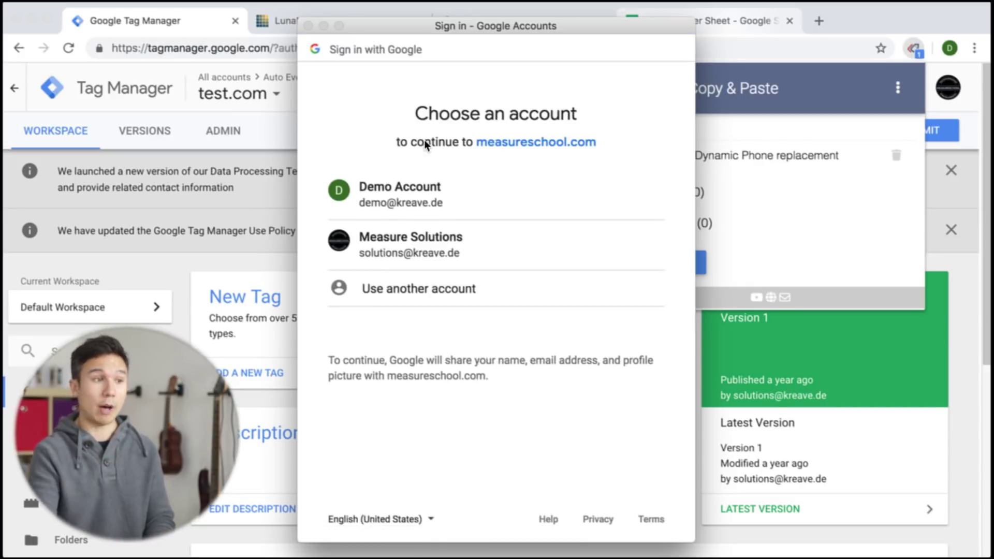
left_click(407, 257)
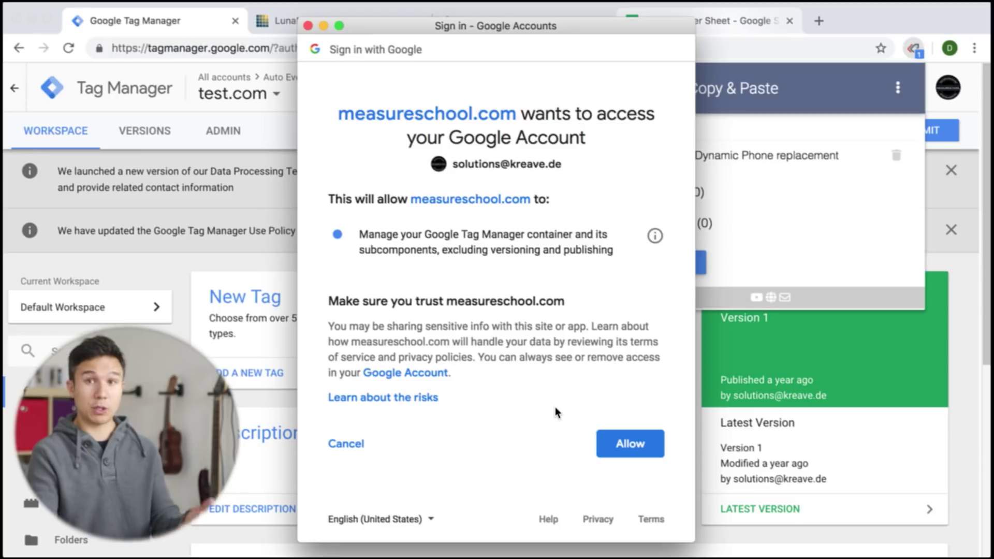
left_click(622, 449)
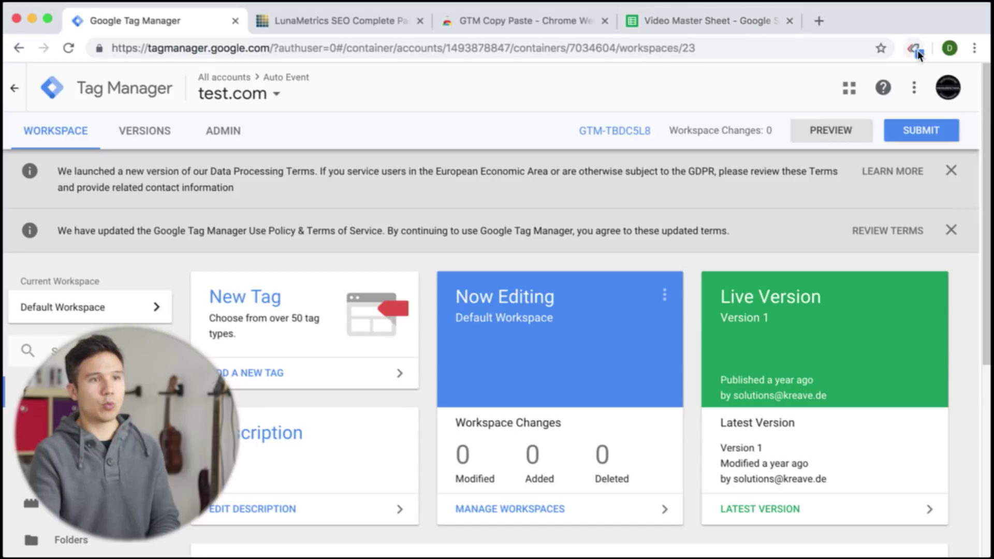
left_click(915, 49)
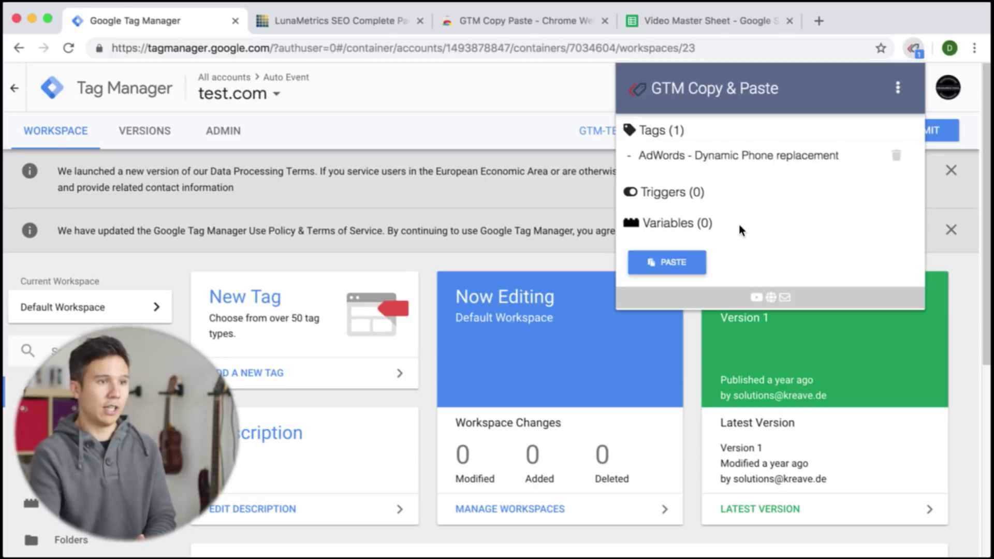
Paste the AdWords - Dynamic Phone replacement tag into test.com, closing the panel at 100%
left_click(674, 268)
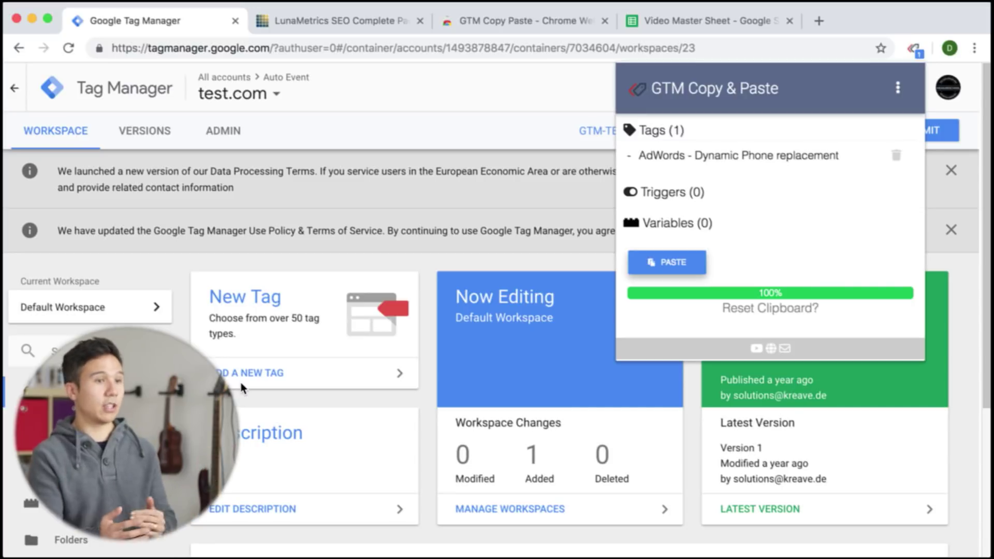
scroll(498, 312, "down", 1)
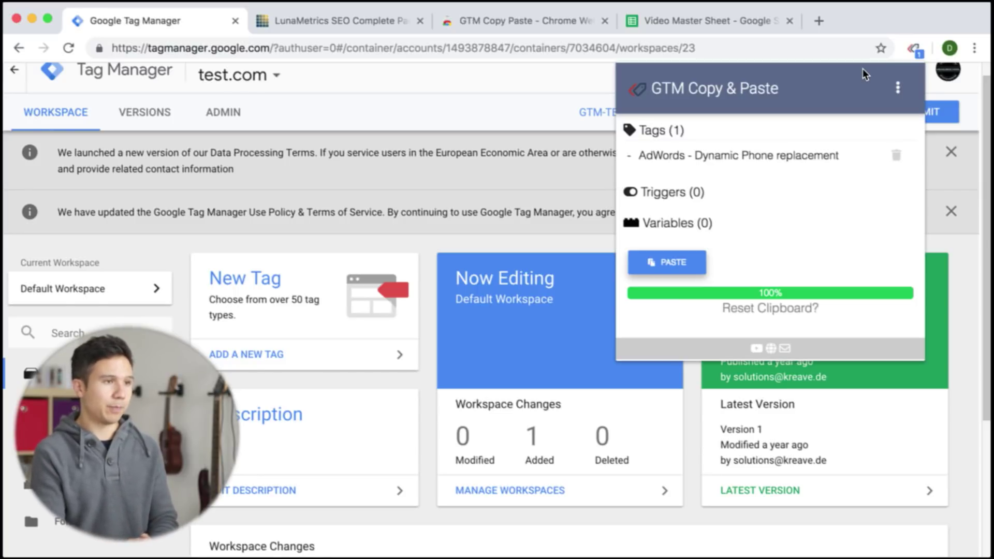
left_click(516, 87)
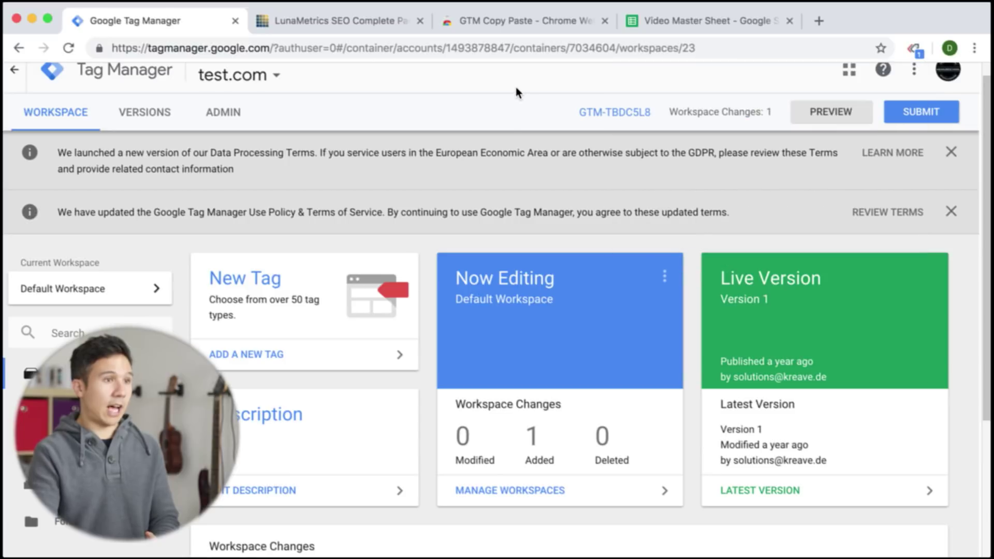
scroll(516, 87, "up", 1)
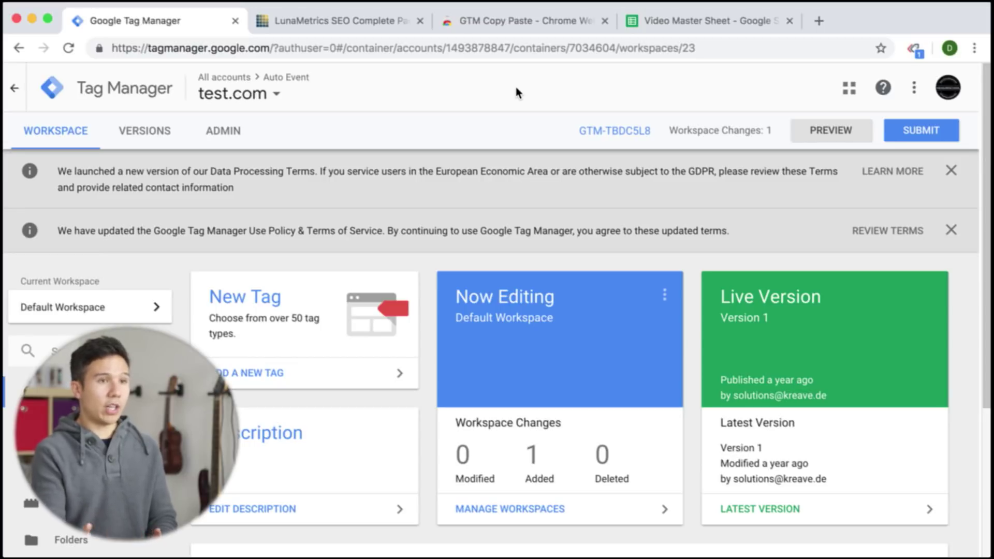
Reset the extension clipboard to zero tags, then switch to the LunaMetrics SEO Complete Pack tab
left_click(915, 50)
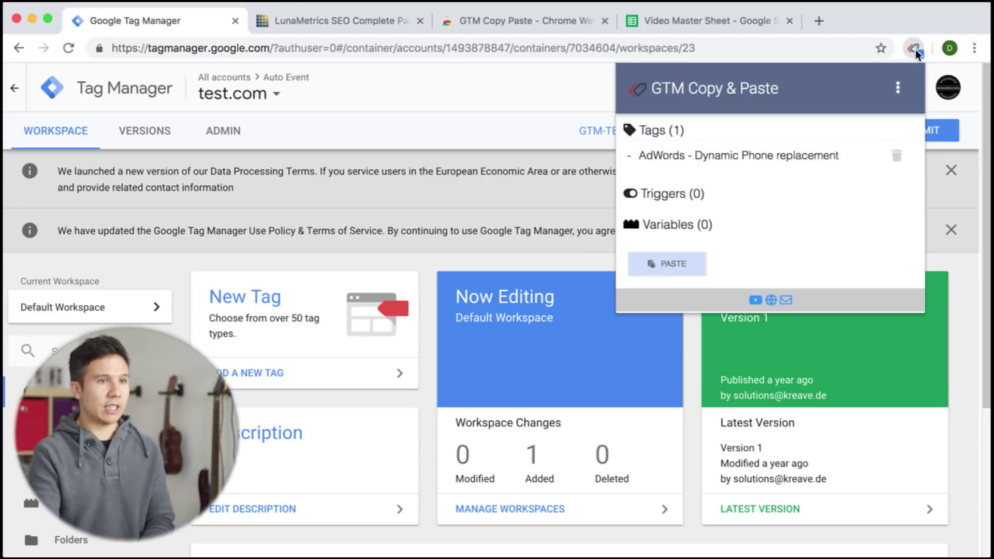
left_click(899, 88)
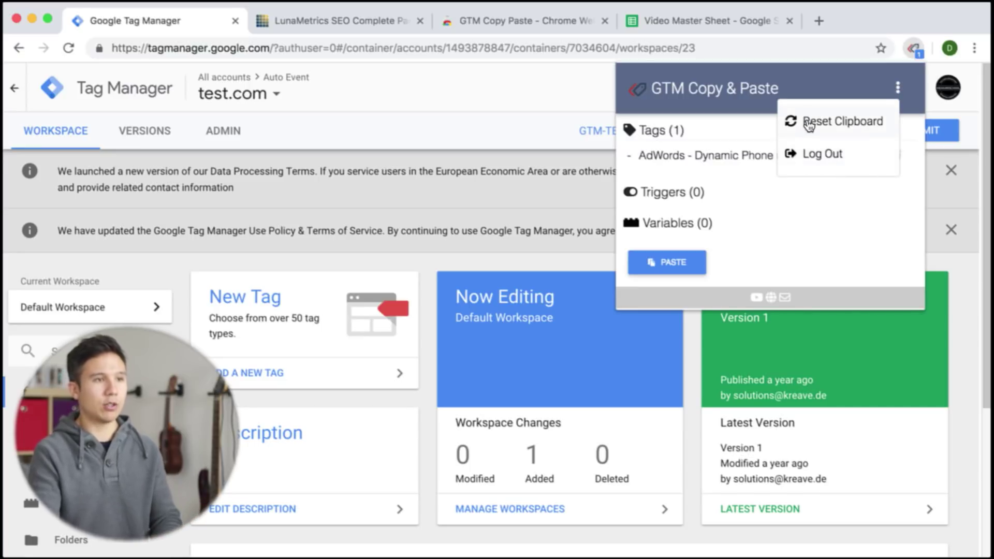
left_click(854, 122)
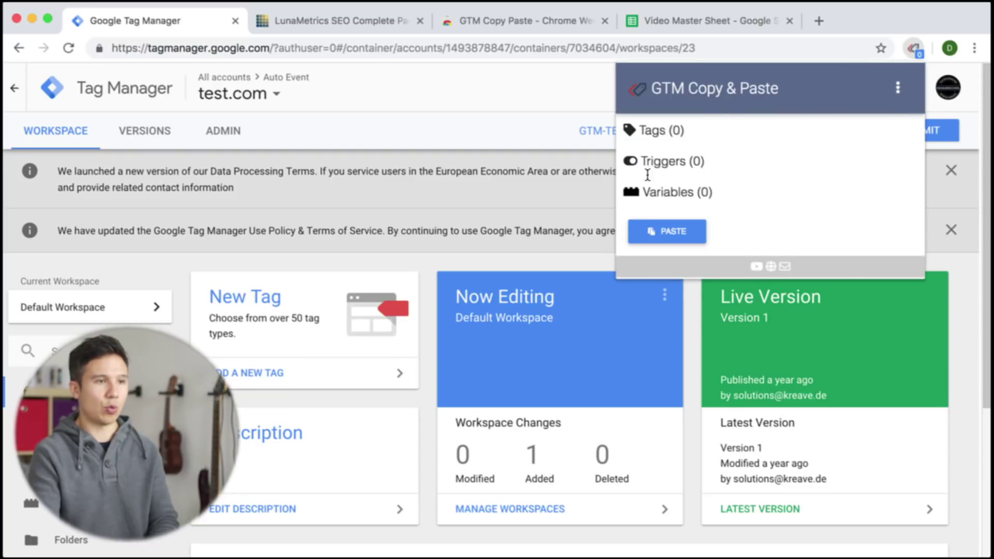
left_click(466, 112)
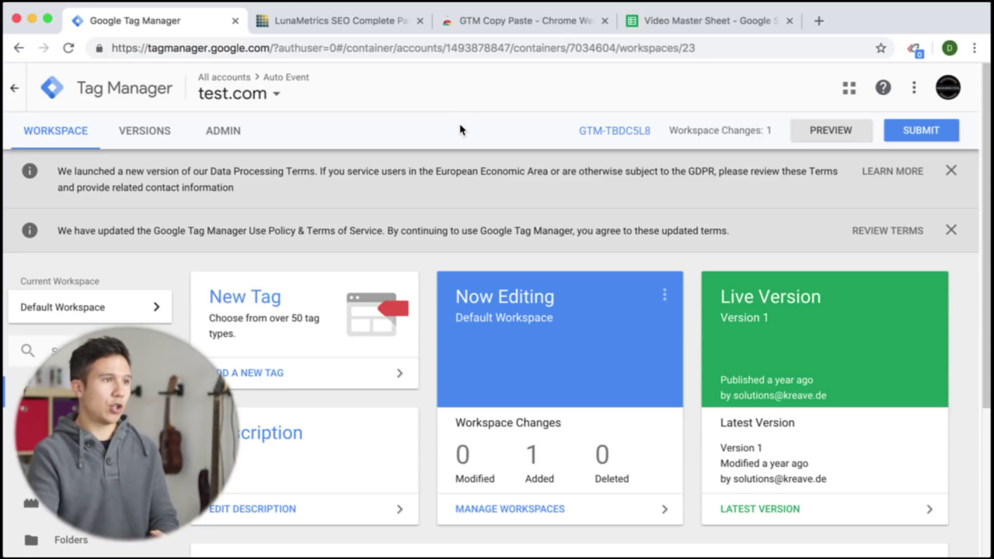
left_click(370, 25)
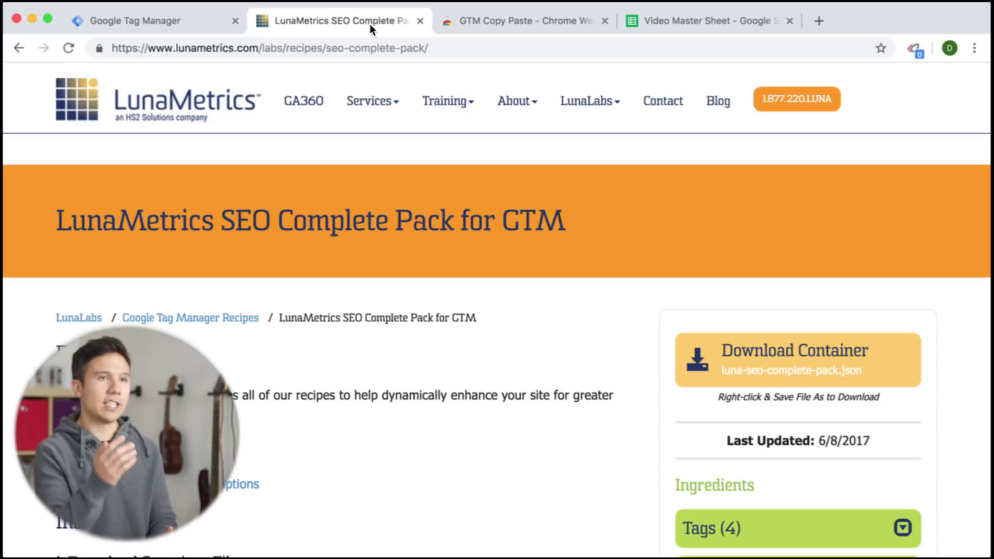
From test.com's Admin page, choose the current workspace for container export
left_click(178, 18)
left_click(221, 130)
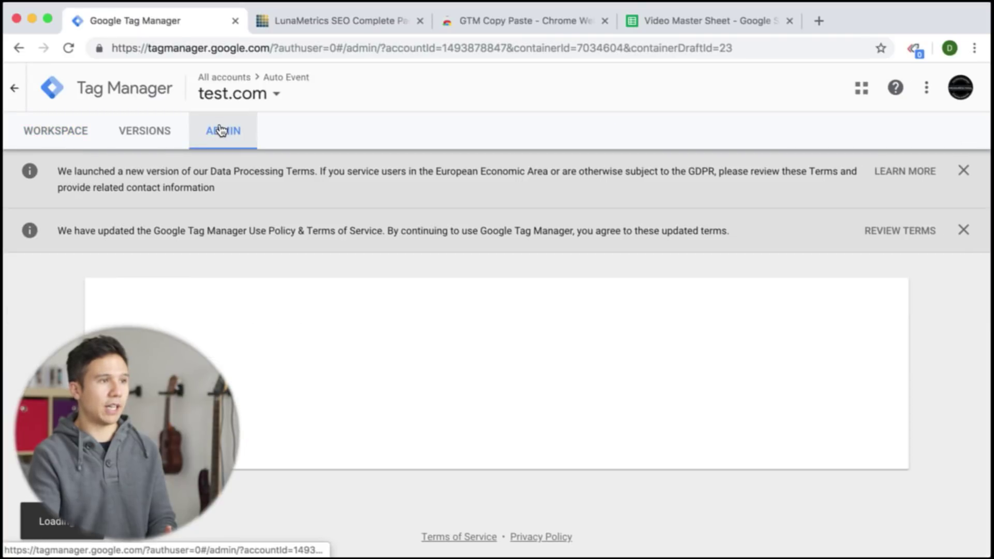
scroll(536, 497, "down", 1)
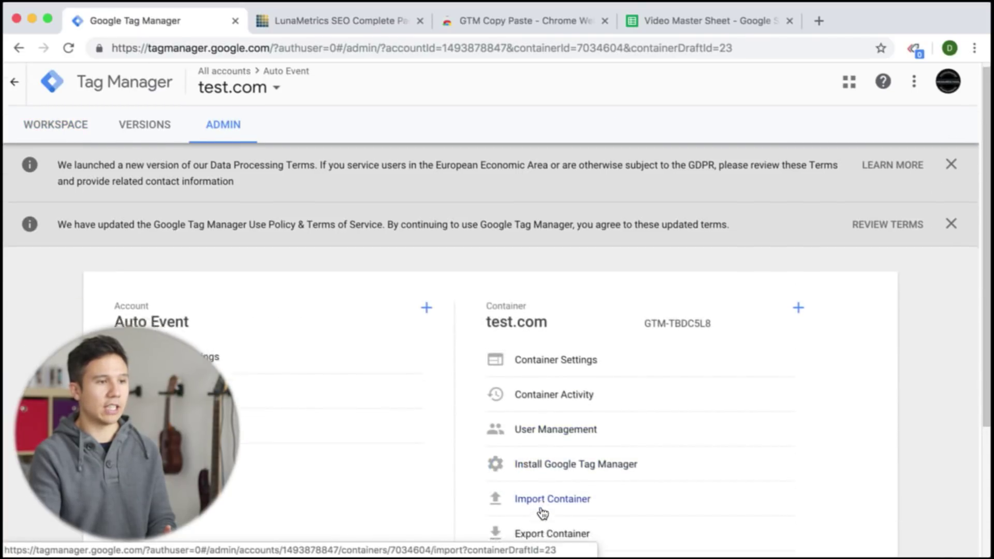
scroll(542, 513, "down", 1)
left_click(536, 496)
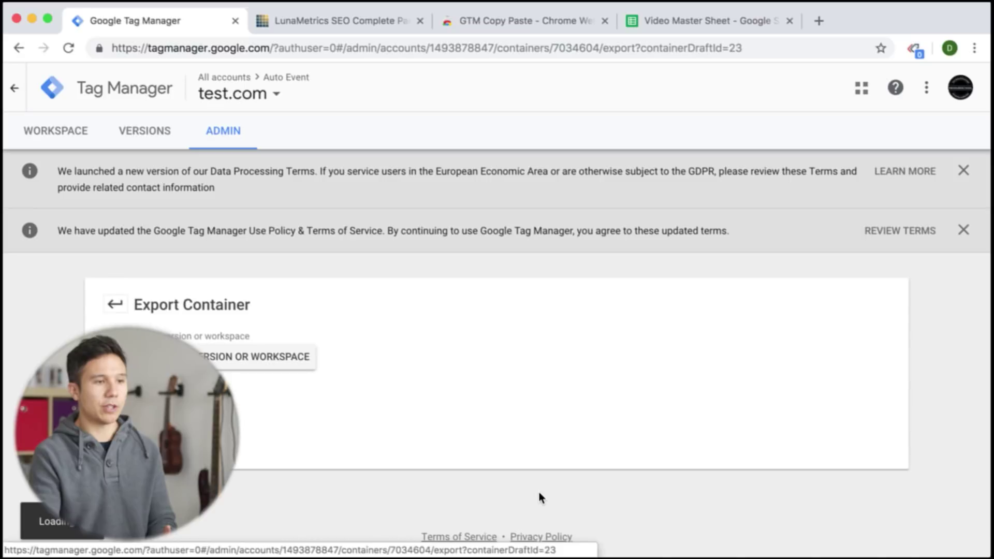
left_click(244, 366)
left_click(636, 221)
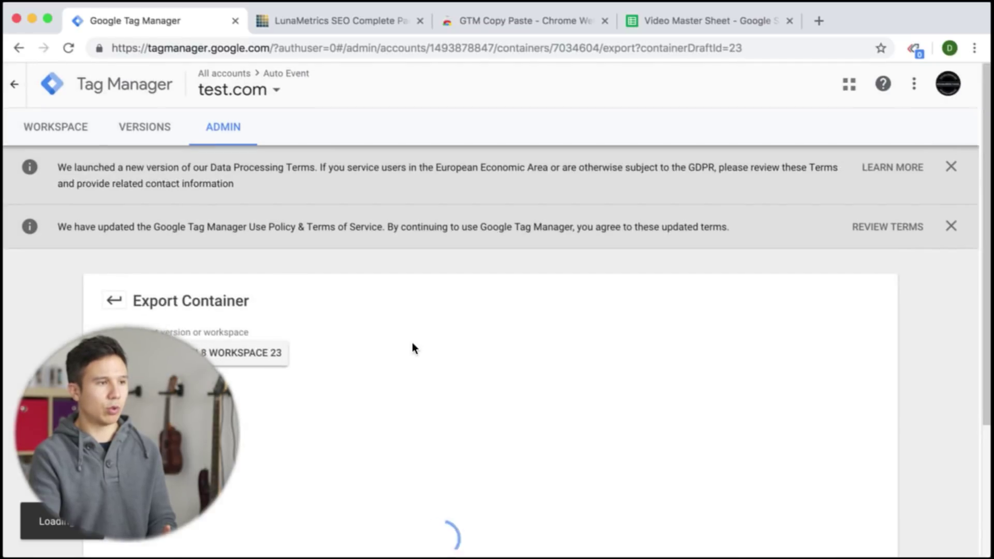
scroll(413, 342, "down", 3)
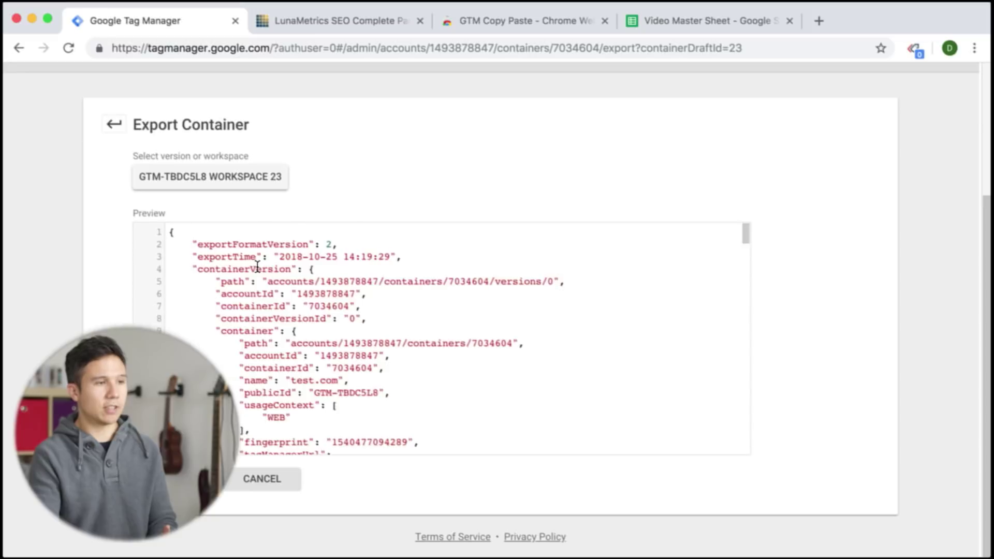
scroll(257, 267, "down", 5)
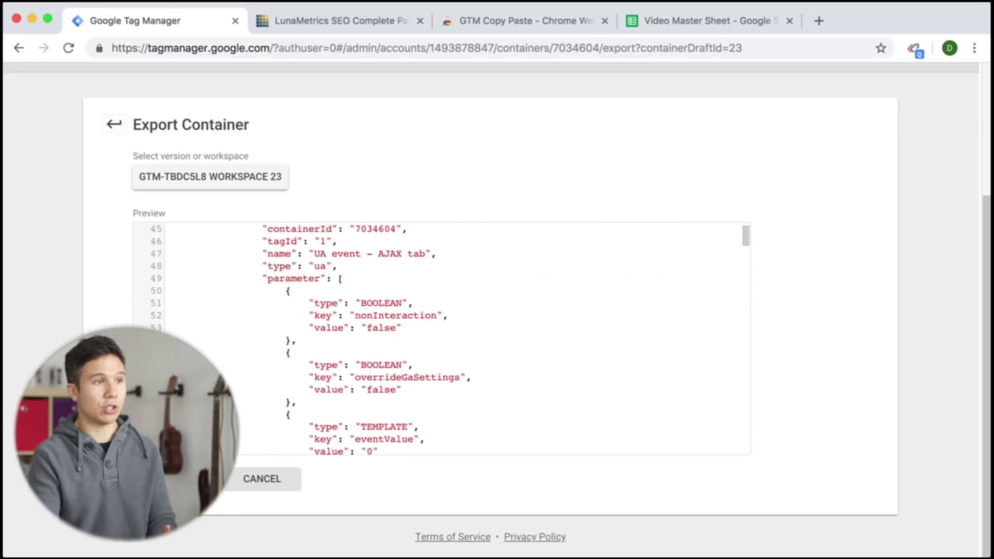
Save the workspace 23 export as JSON in Downloads, then open Import Container
left_click(187, 479)
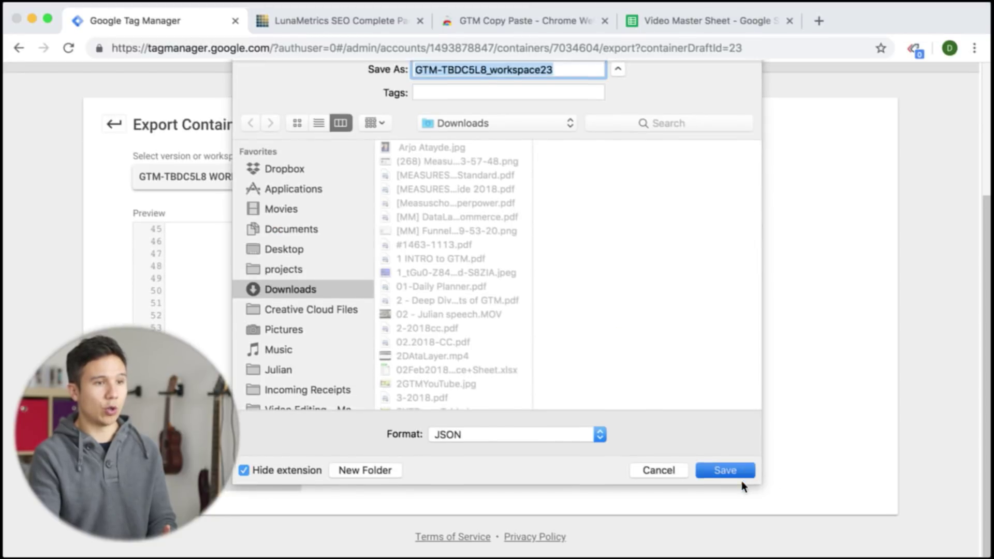
left_click(737, 474)
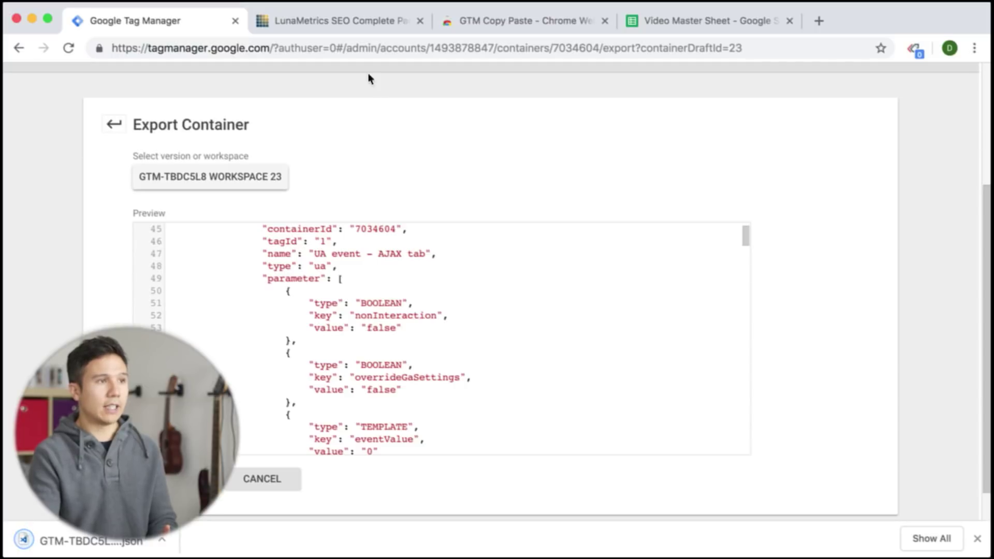
left_click(113, 125)
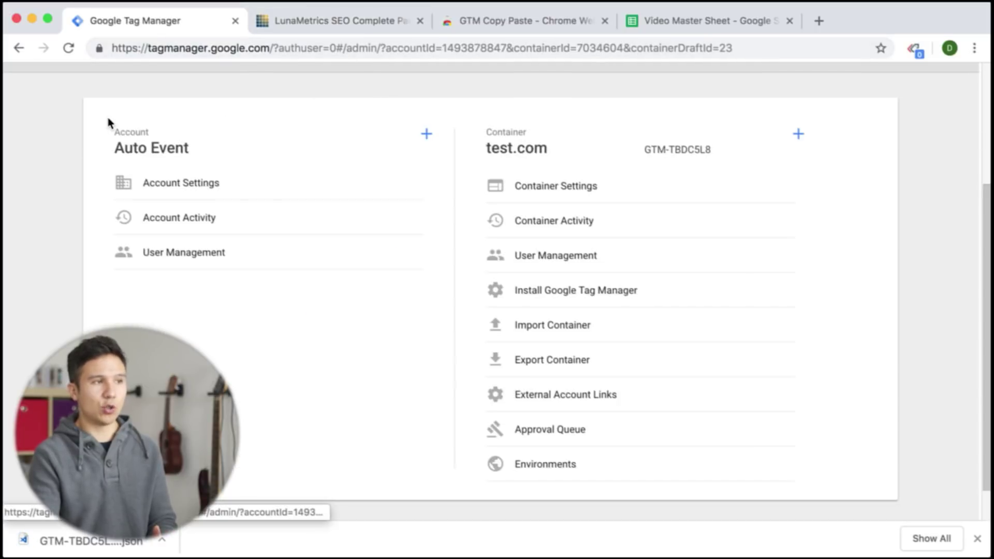
left_click(591, 329)
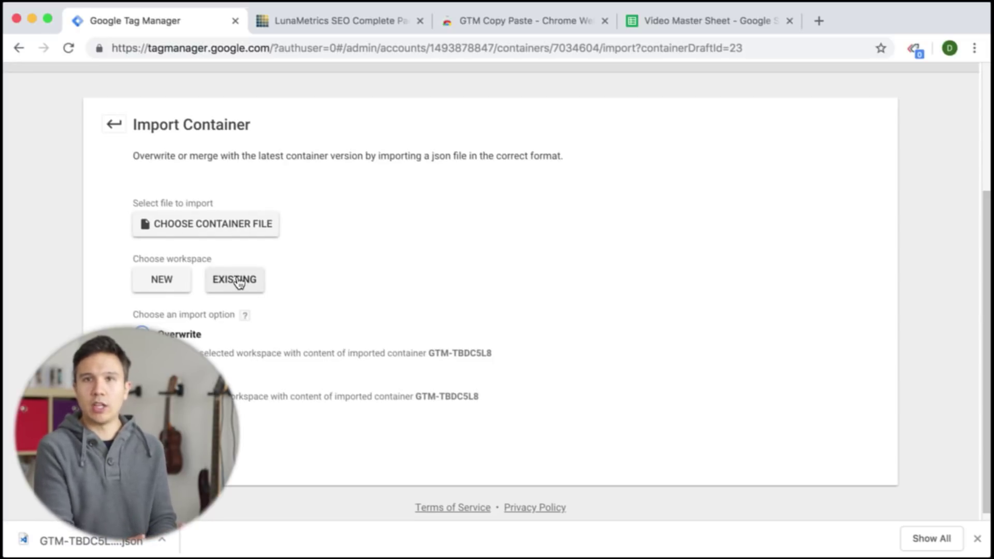
Open the SEO Complete Pack container JSON from the LunaMetrics page in a new tab
left_click(348, 20)
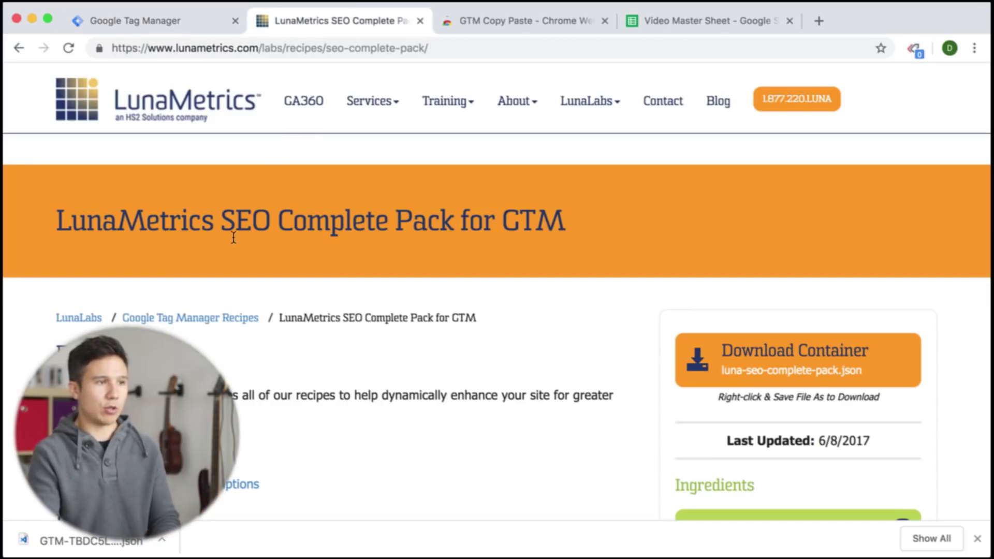
scroll(234, 237, "down", 4)
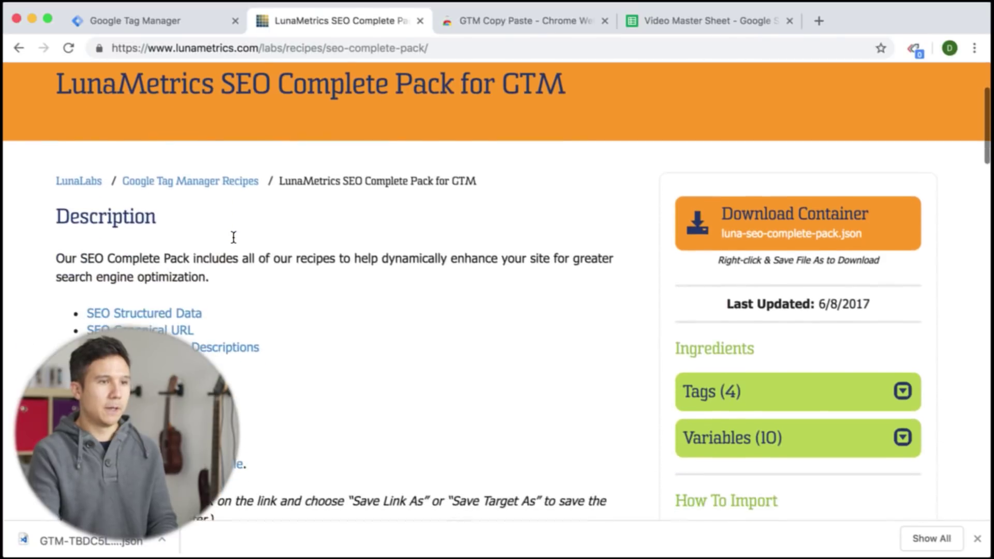
scroll(234, 233, "down", 1)
scroll(233, 230, "up", 1)
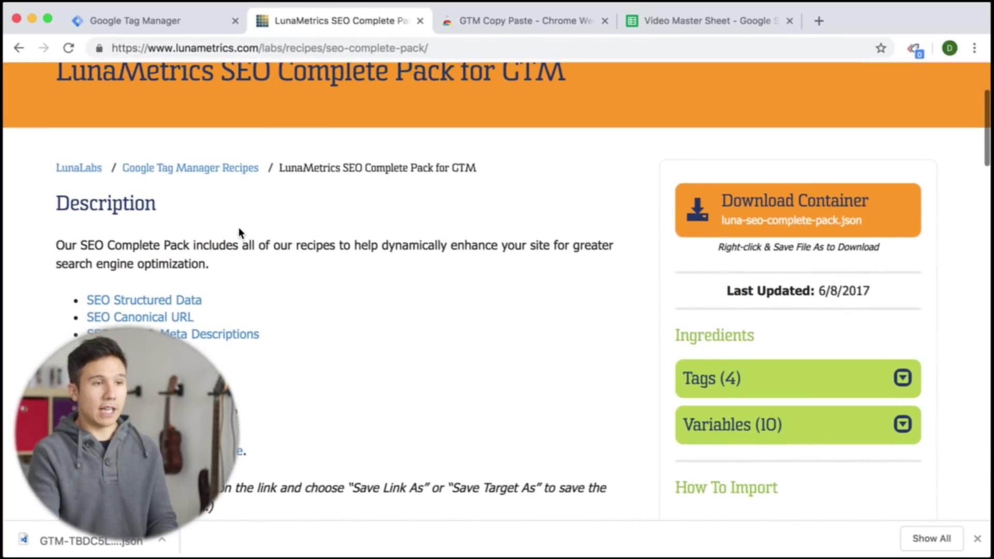
left_click(788, 198)
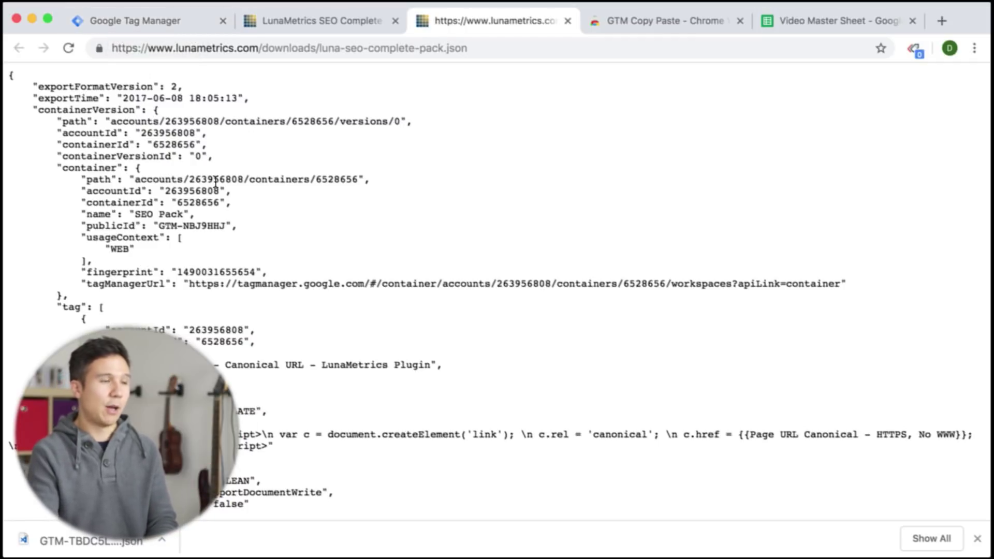
Glance at the GTM Copy & Paste panel and dismiss Chrome's downloads bar
left_click(914, 48)
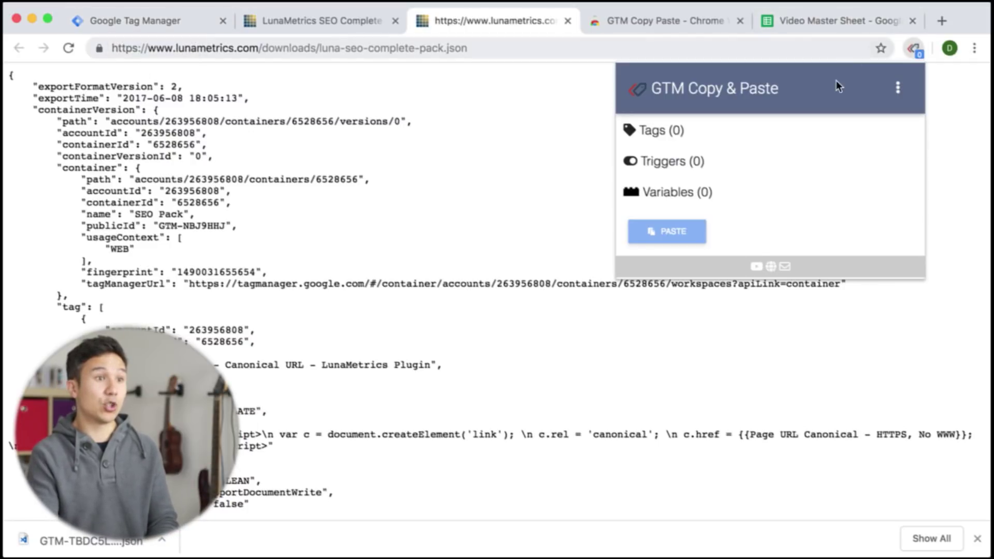
left_click(515, 129)
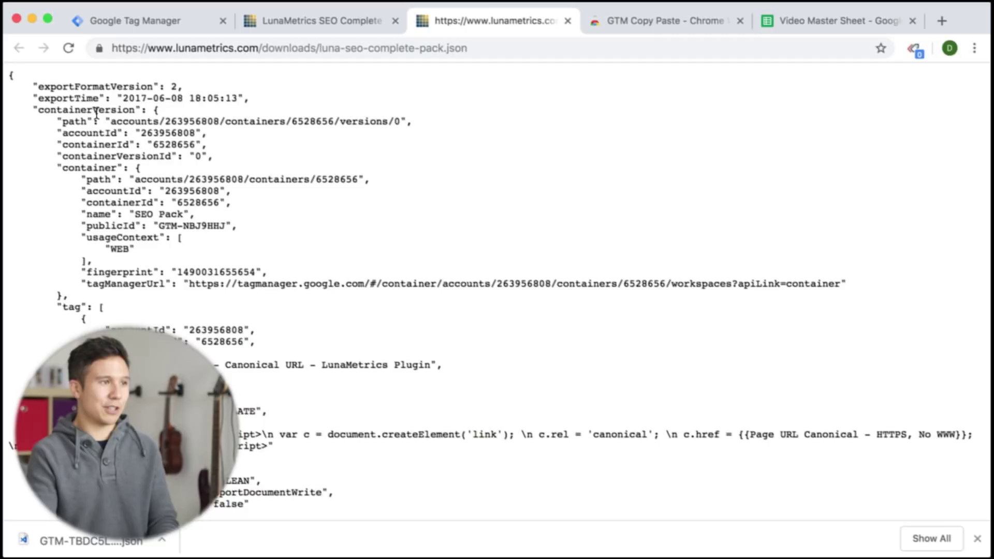
left_click_drag(10, 79, 39, 101)
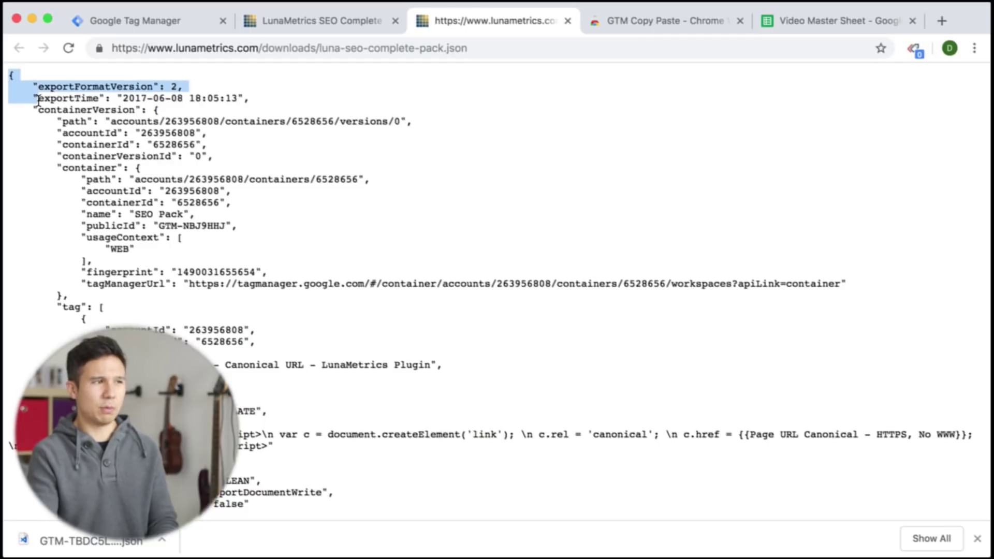
left_click(132, 110)
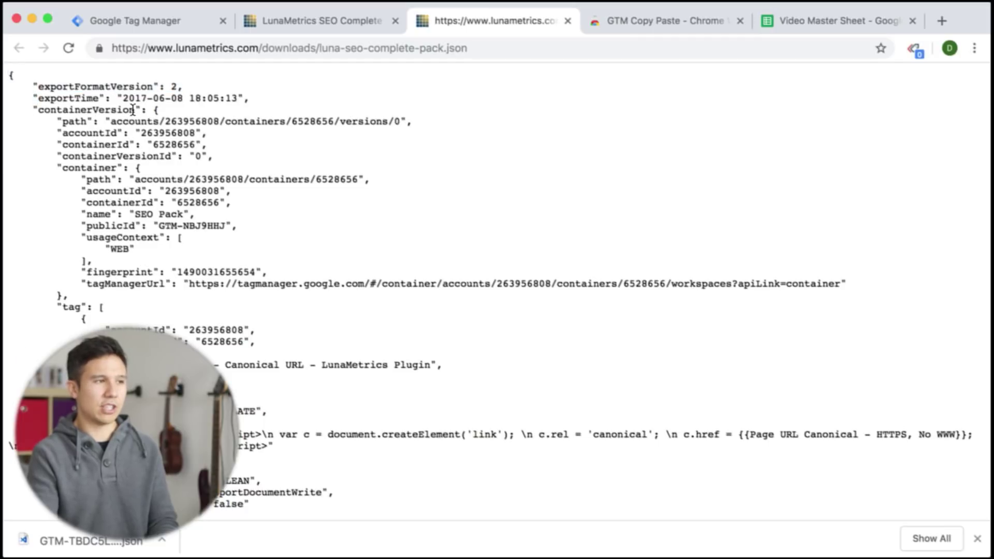
left_click(977, 538)
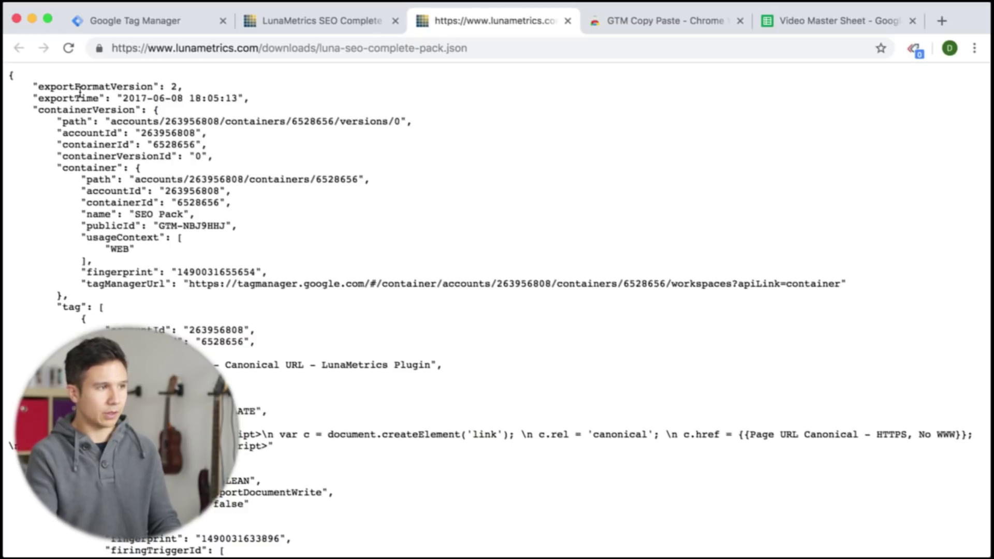
Add the whole SEO Pack JSON to the extension clipboard: 4 tags, 0 triggers, 10 variables
key("super+a")
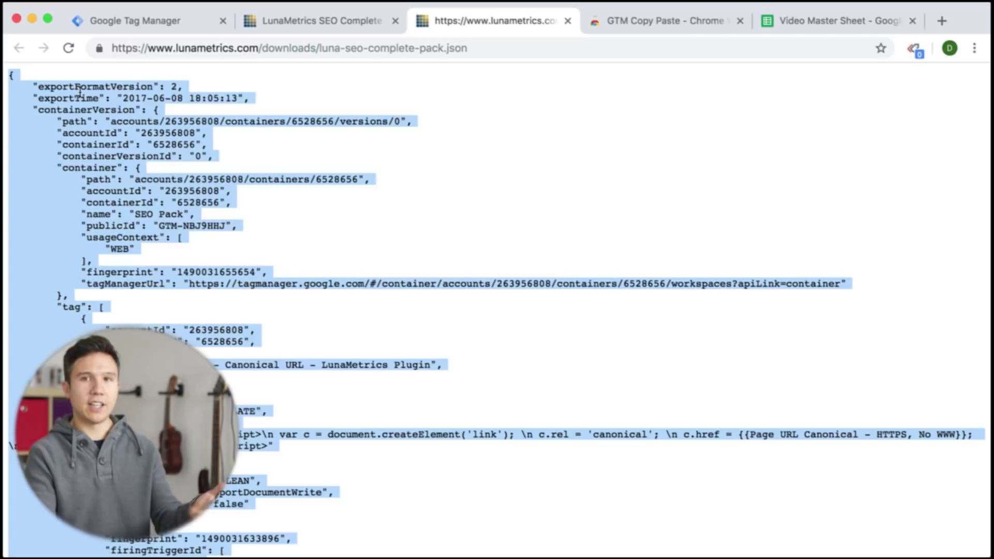
right_click(75, 122)
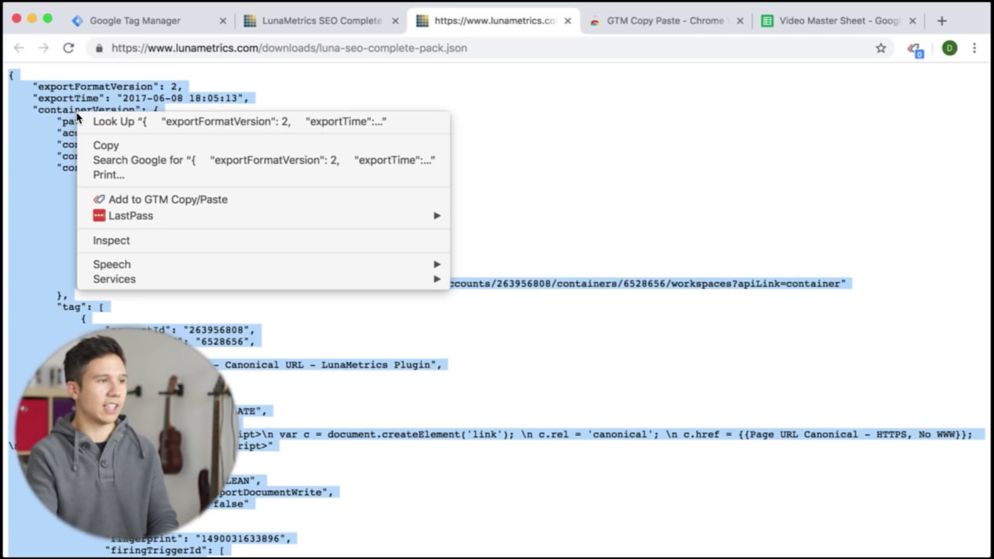
left_click(124, 195)
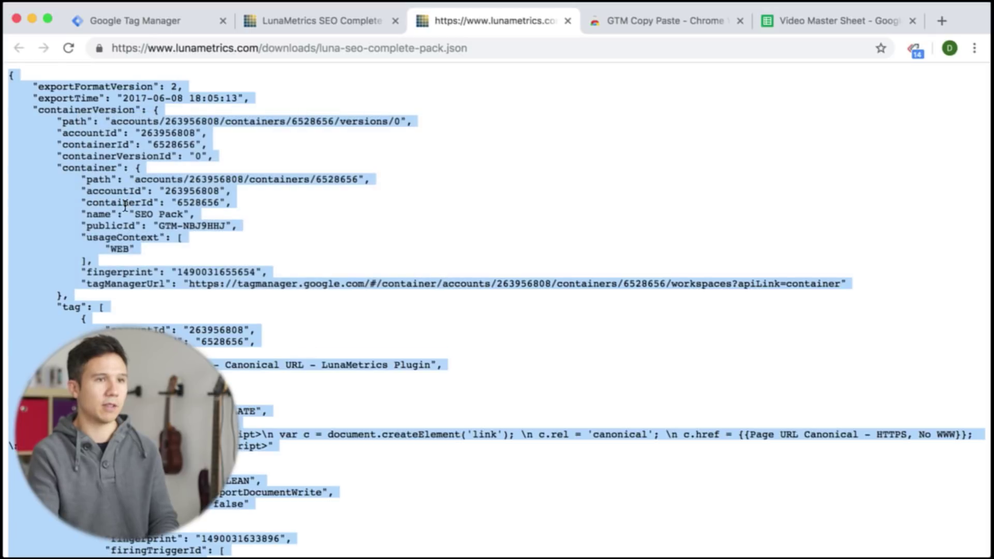
left_click(916, 50)
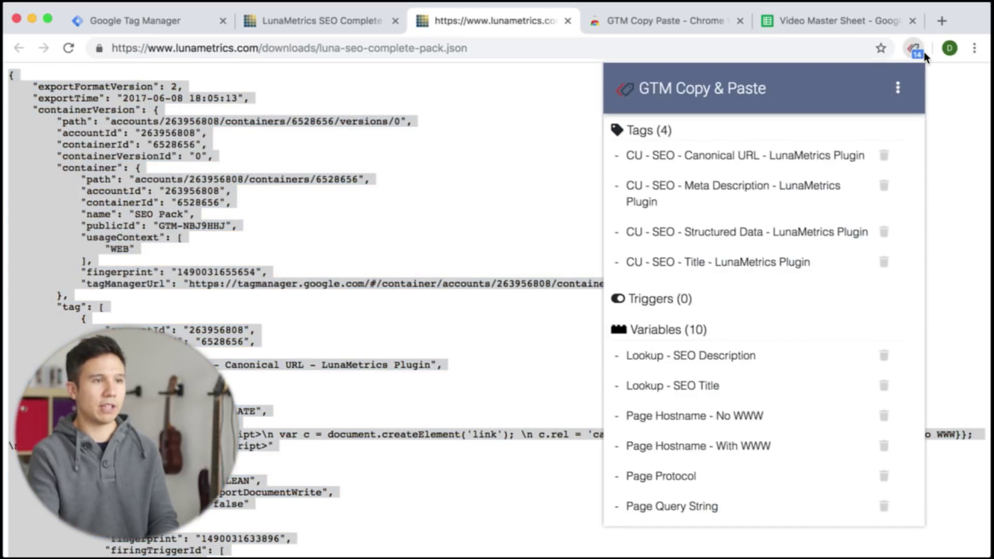
scroll(704, 194, "down", 2)
scroll(704, 193, "down", 1)
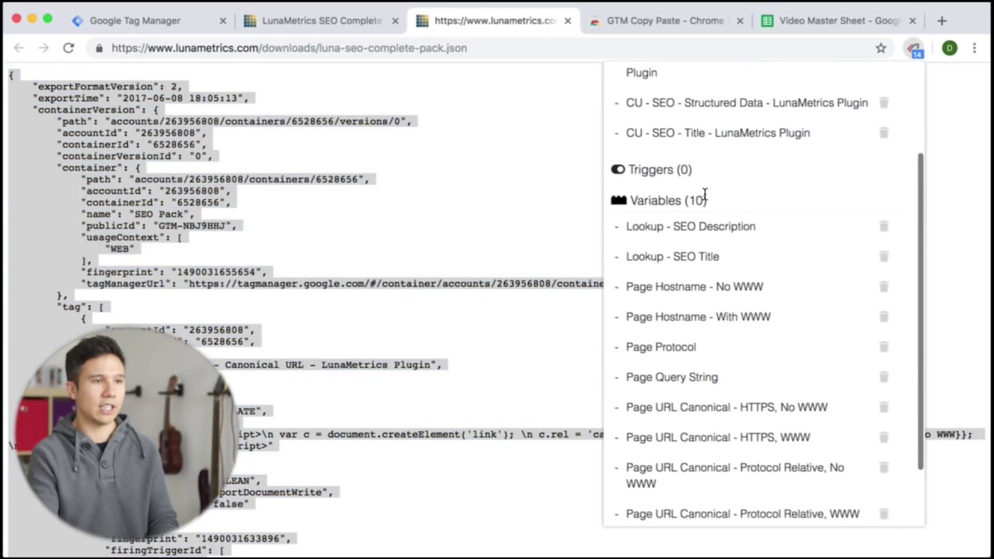
scroll(704, 191, "down", 1)
scroll(705, 189, "down", 1)
scroll(704, 184, "up", 2)
scroll(707, 217, "up", 3)
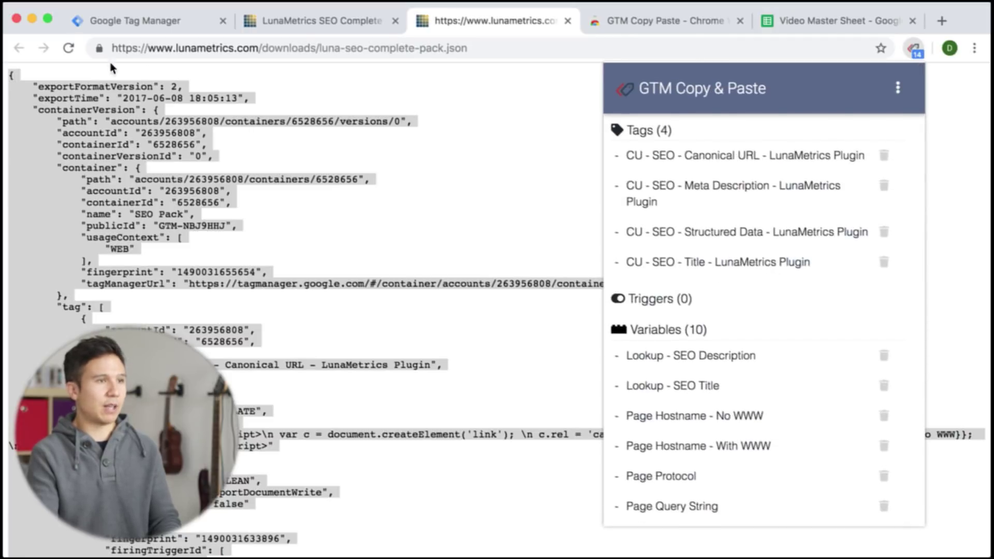
Paste the clipboard's SEO Pack tags and variables into the test.com workspace, reaching 100%
left_click(141, 15)
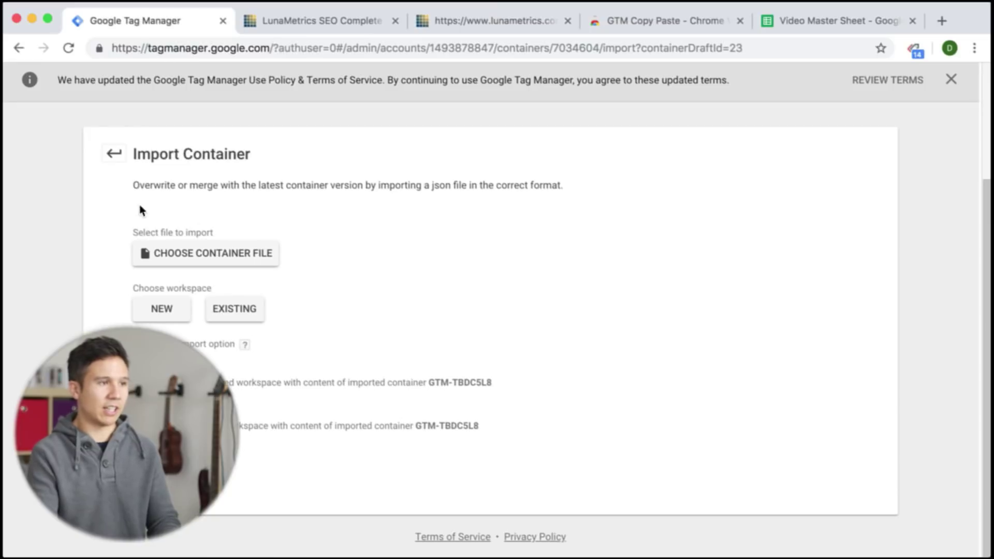
left_click(917, 49)
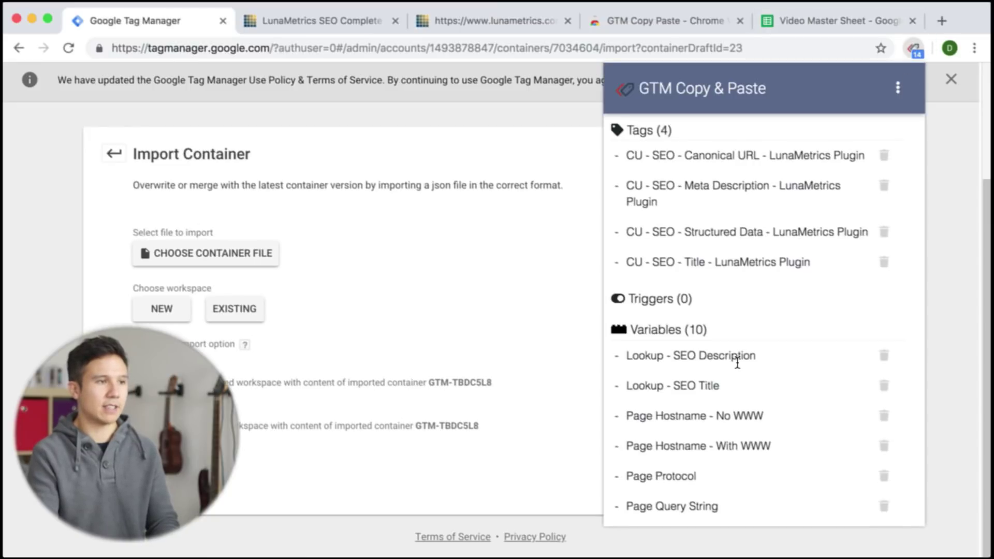
left_click(111, 143)
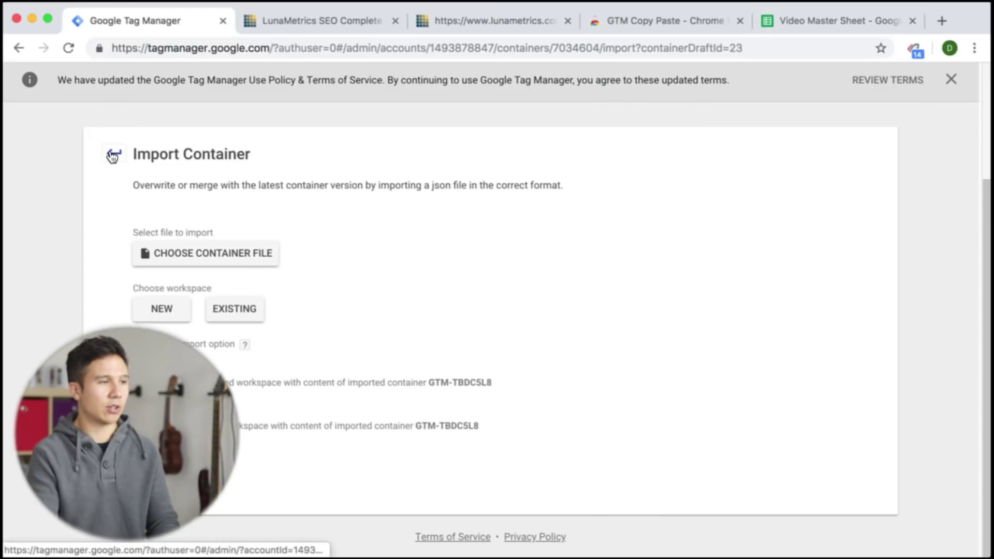
left_click(112, 155)
left_click(74, 145)
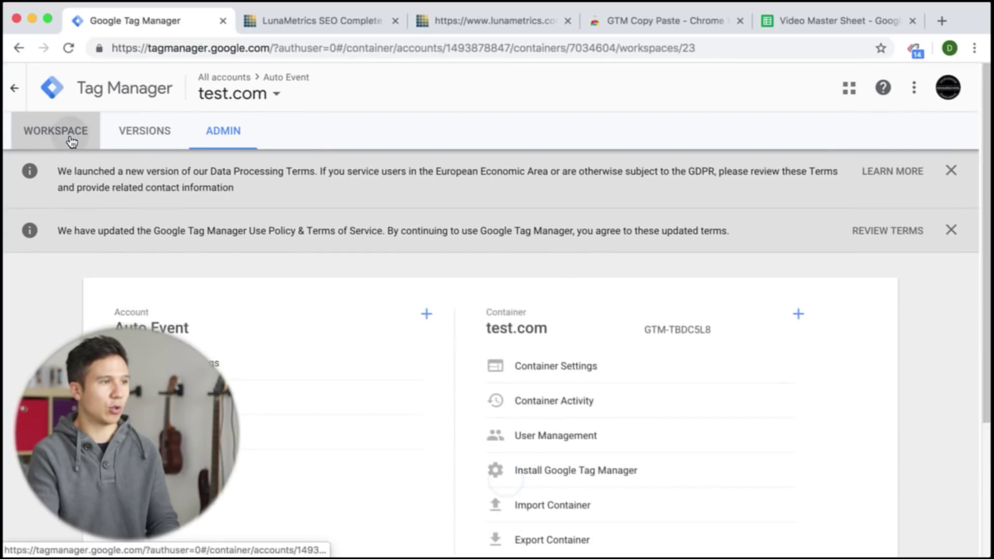
left_click(921, 52)
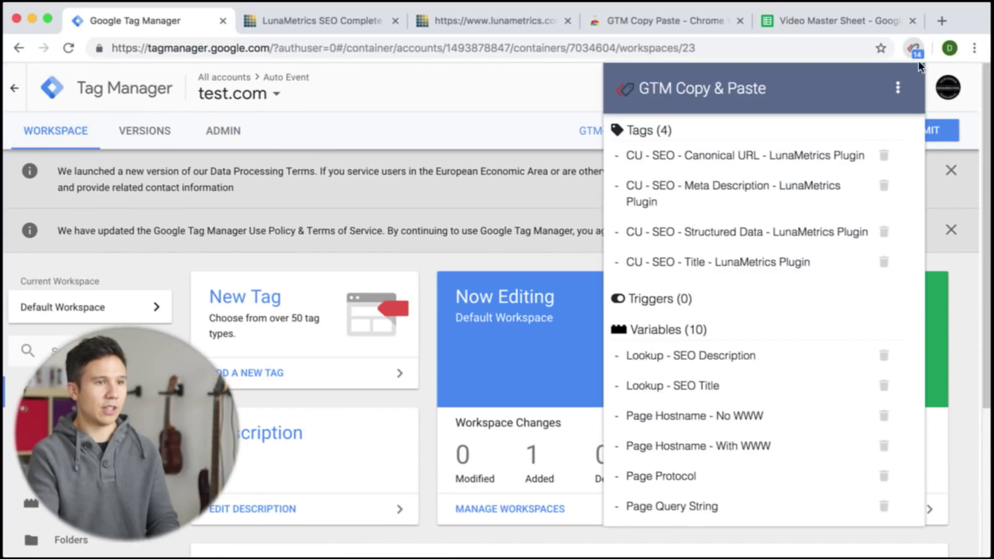
scroll(745, 449, "down", 3)
scroll(745, 450, "down", 3)
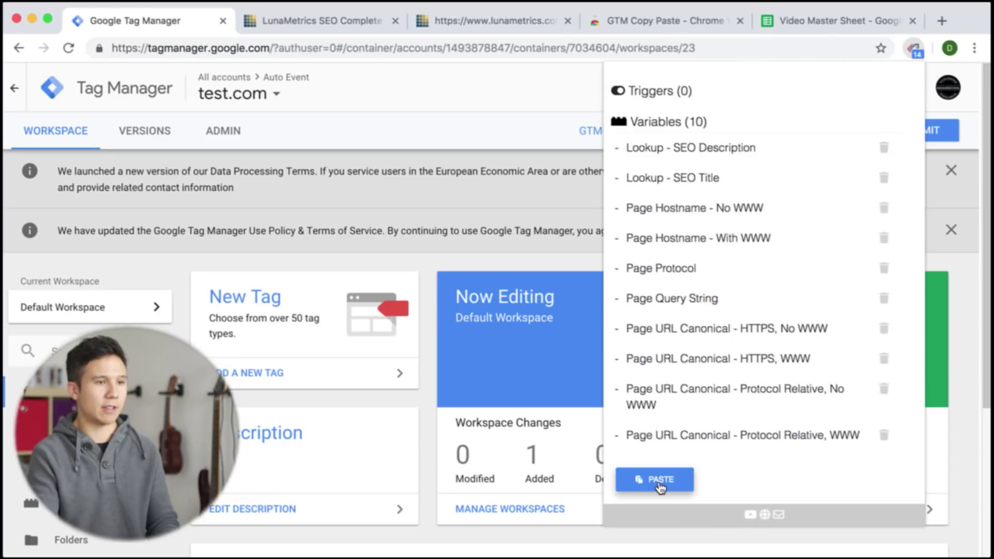
left_click(660, 482)
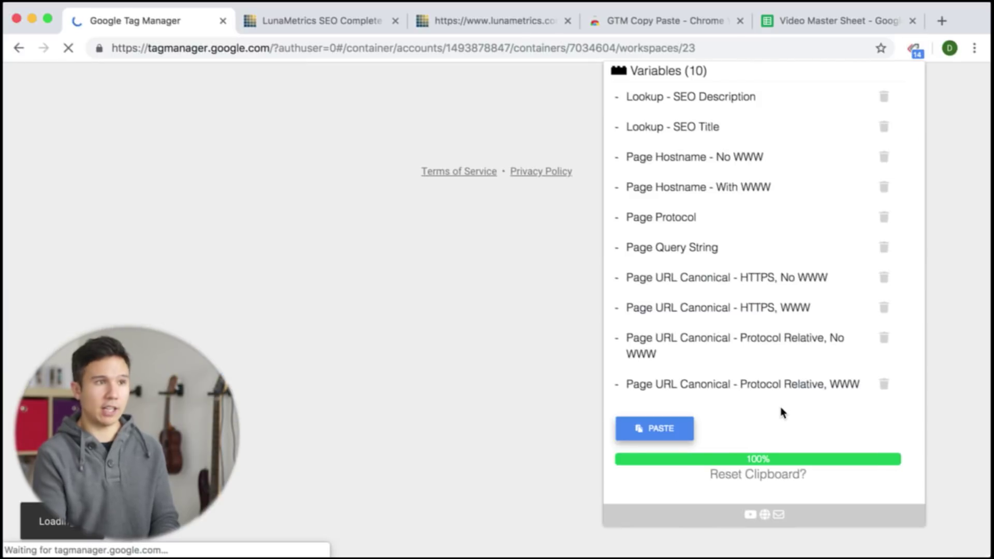
Reset the GTM Copy & Paste extension clipboard from the LunaMetrics tab
left_click(356, 21)
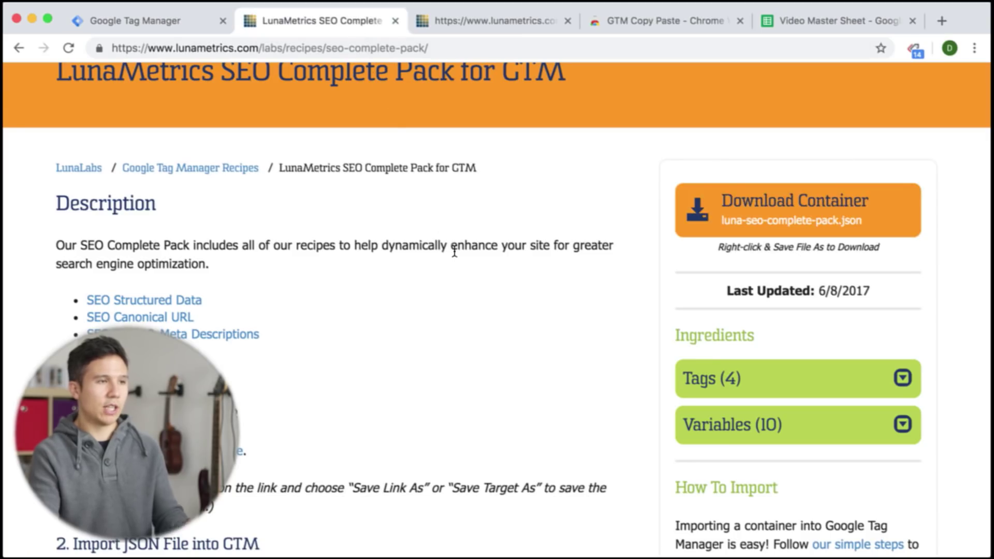
left_click(914, 49)
left_click(900, 91)
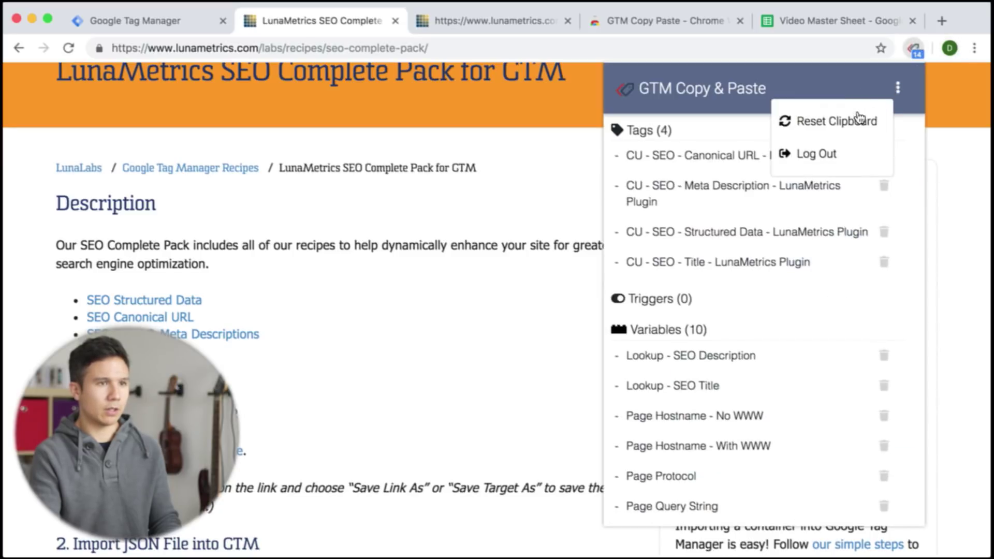
left_click(858, 117)
left_click(544, 192)
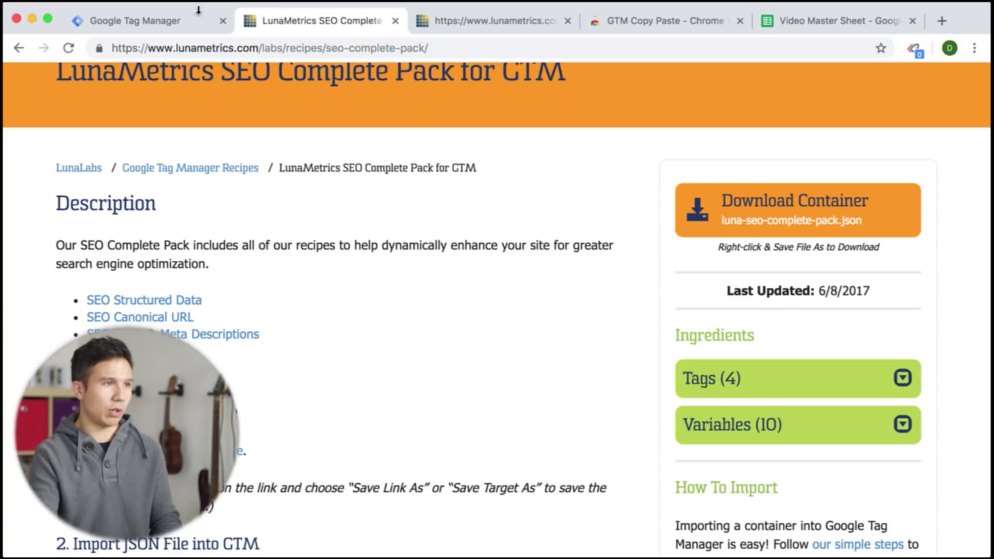
Open GTM-TBDC5L8_workspace23.json from Downloads in Chrome
left_click(111, 11)
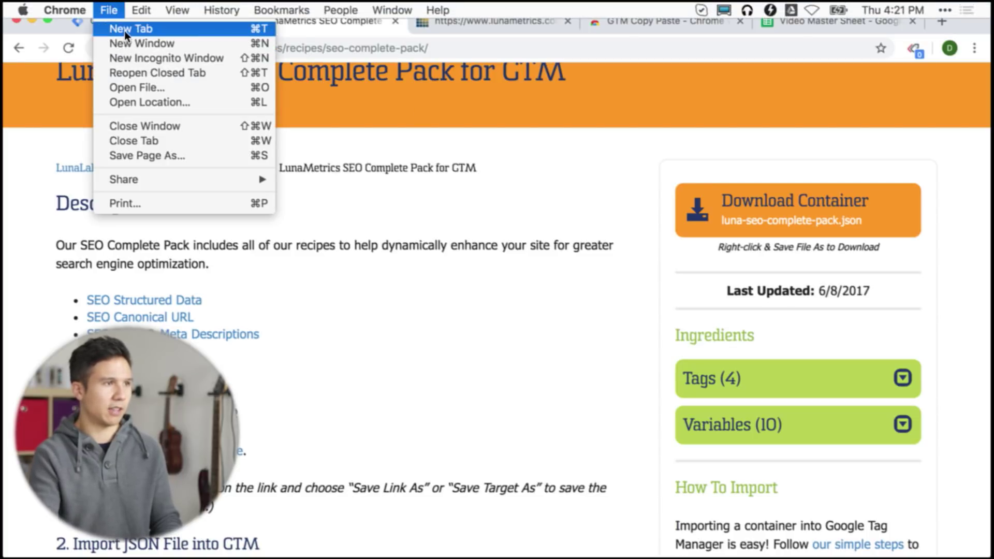
left_click(122, 92)
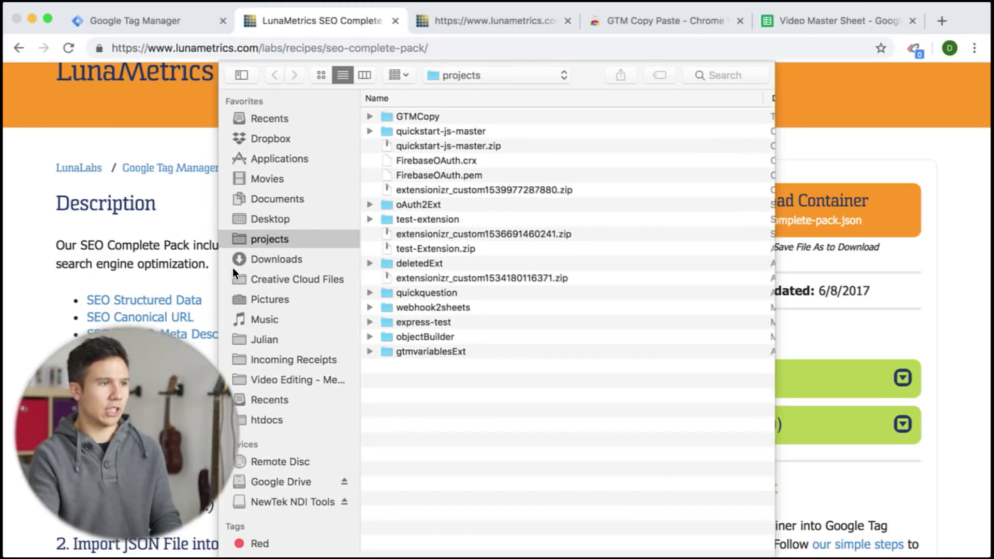
left_click(257, 259)
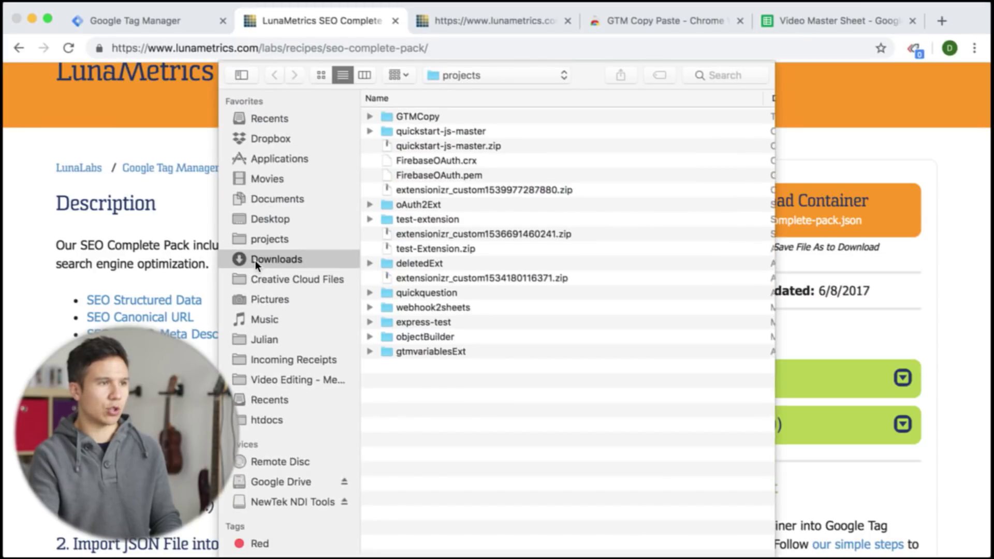
double_click(446, 110)
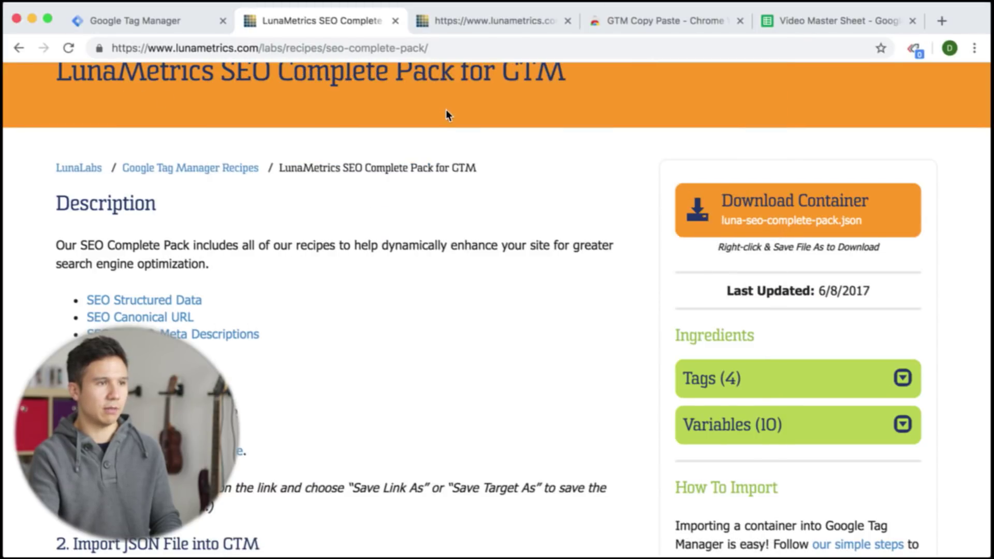
Dismiss the Translate offer and select all of test.com's workspace 23 JSON
left_click(458, 306)
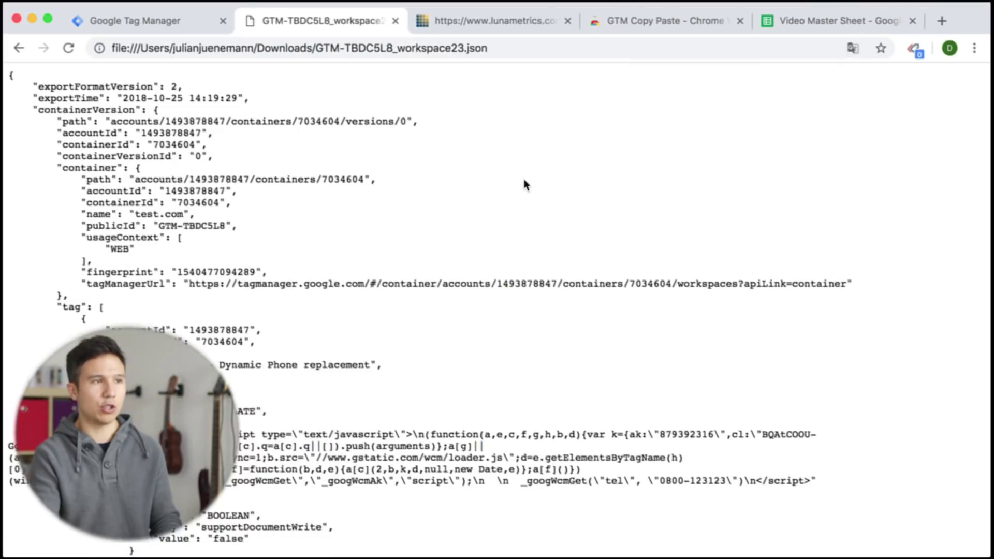
key("super+a")
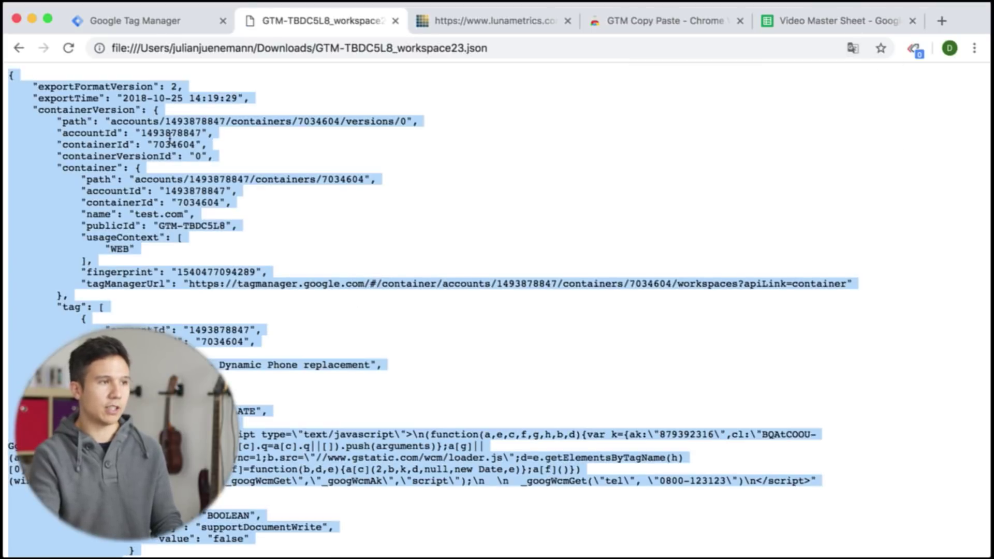
right_click(170, 138)
key("Escape")
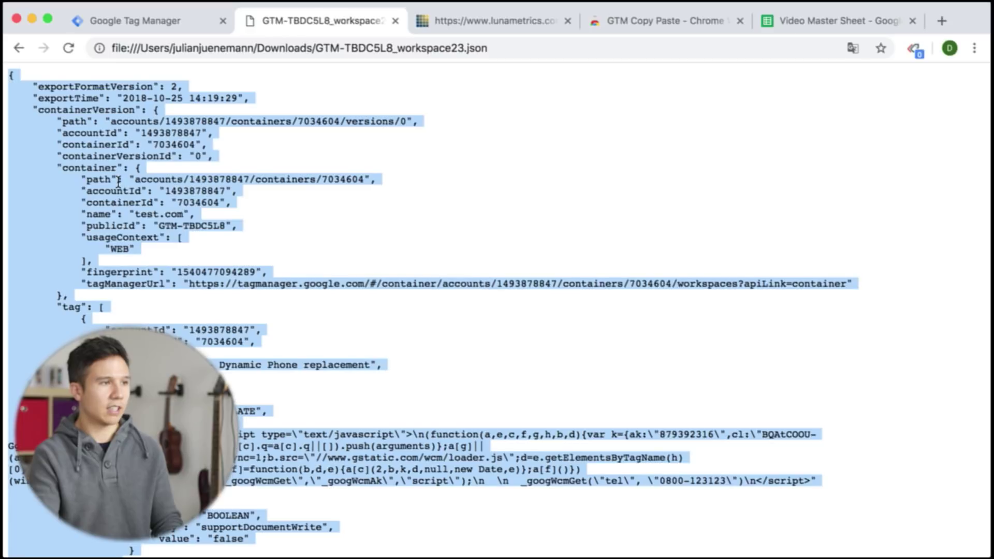
right_click(118, 181)
left_click(120, 149)
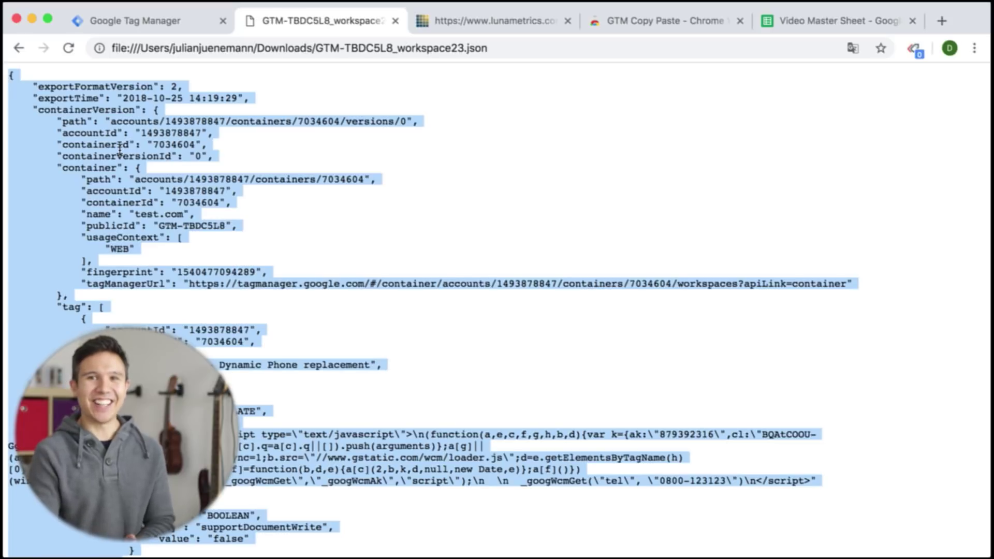
Return to the GTM Copy Paste extension's Chrome Web Store listing
left_click(146, 14)
left_click(687, 23)
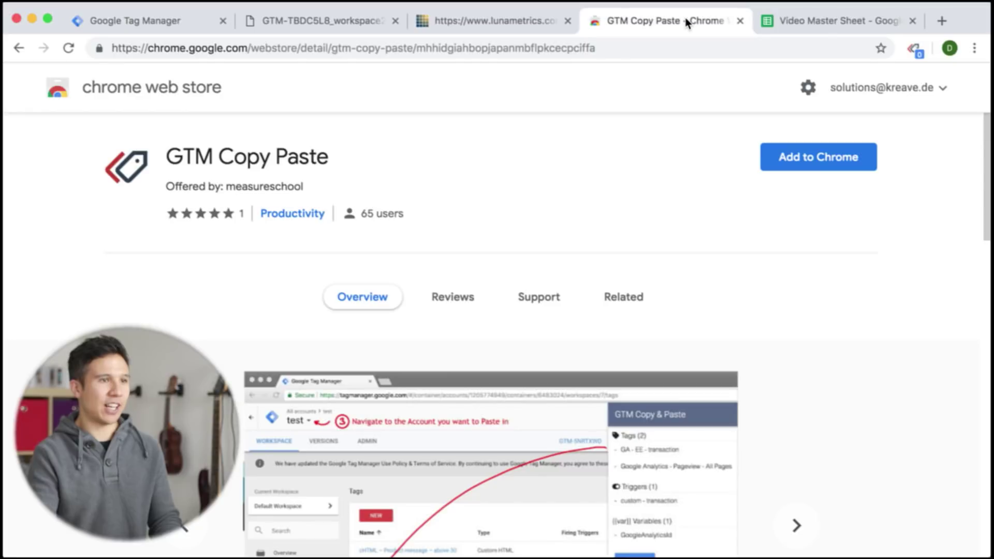